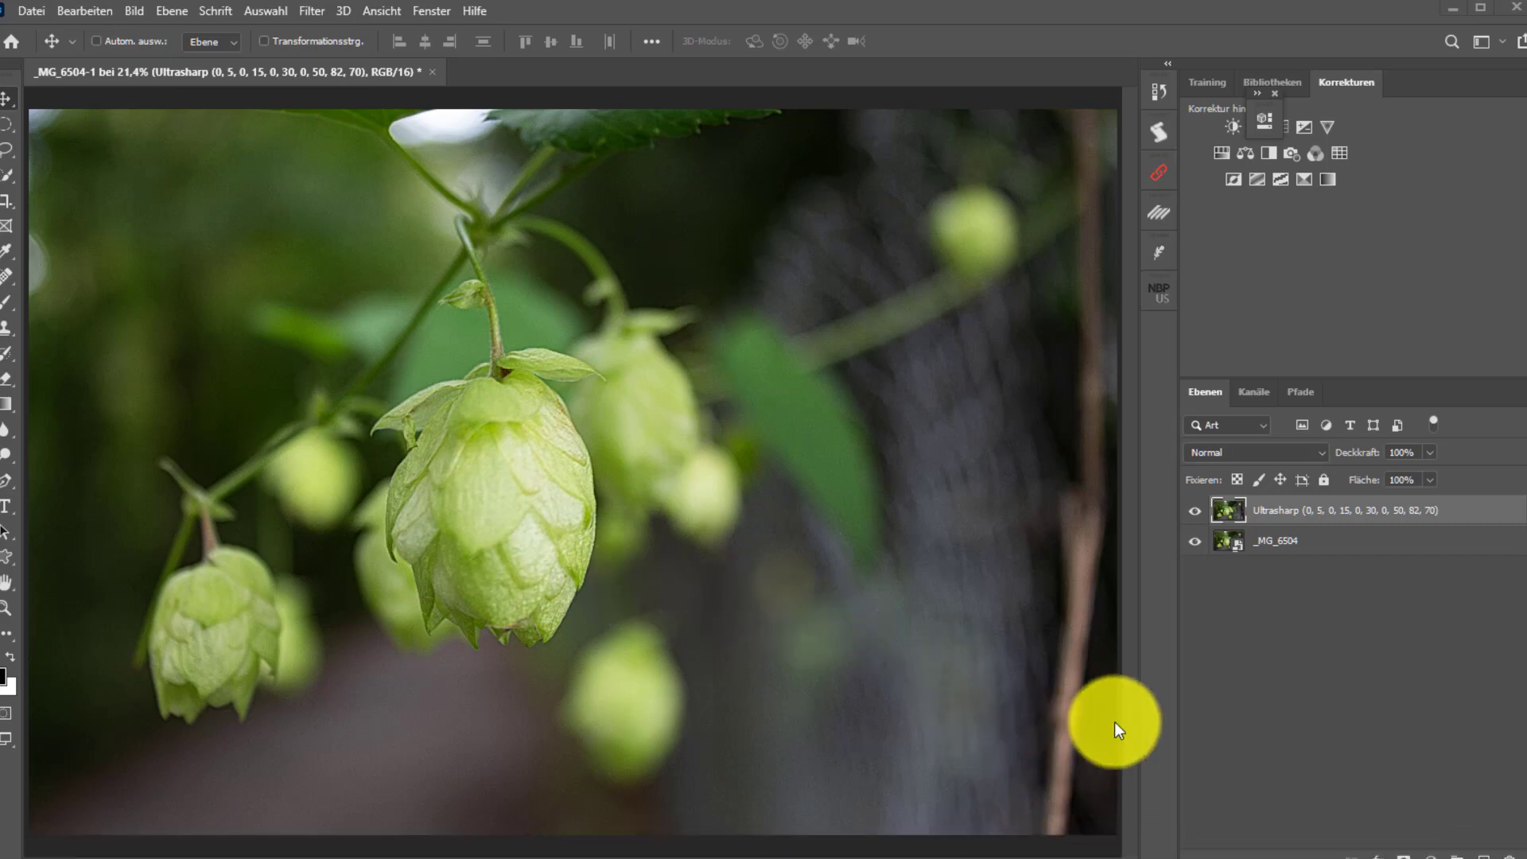
- Hide the Ultrasharp layer to view the unsharpened hop photo
{"action": "left_click", "coordinate": [1195, 543], "text": "alt"}
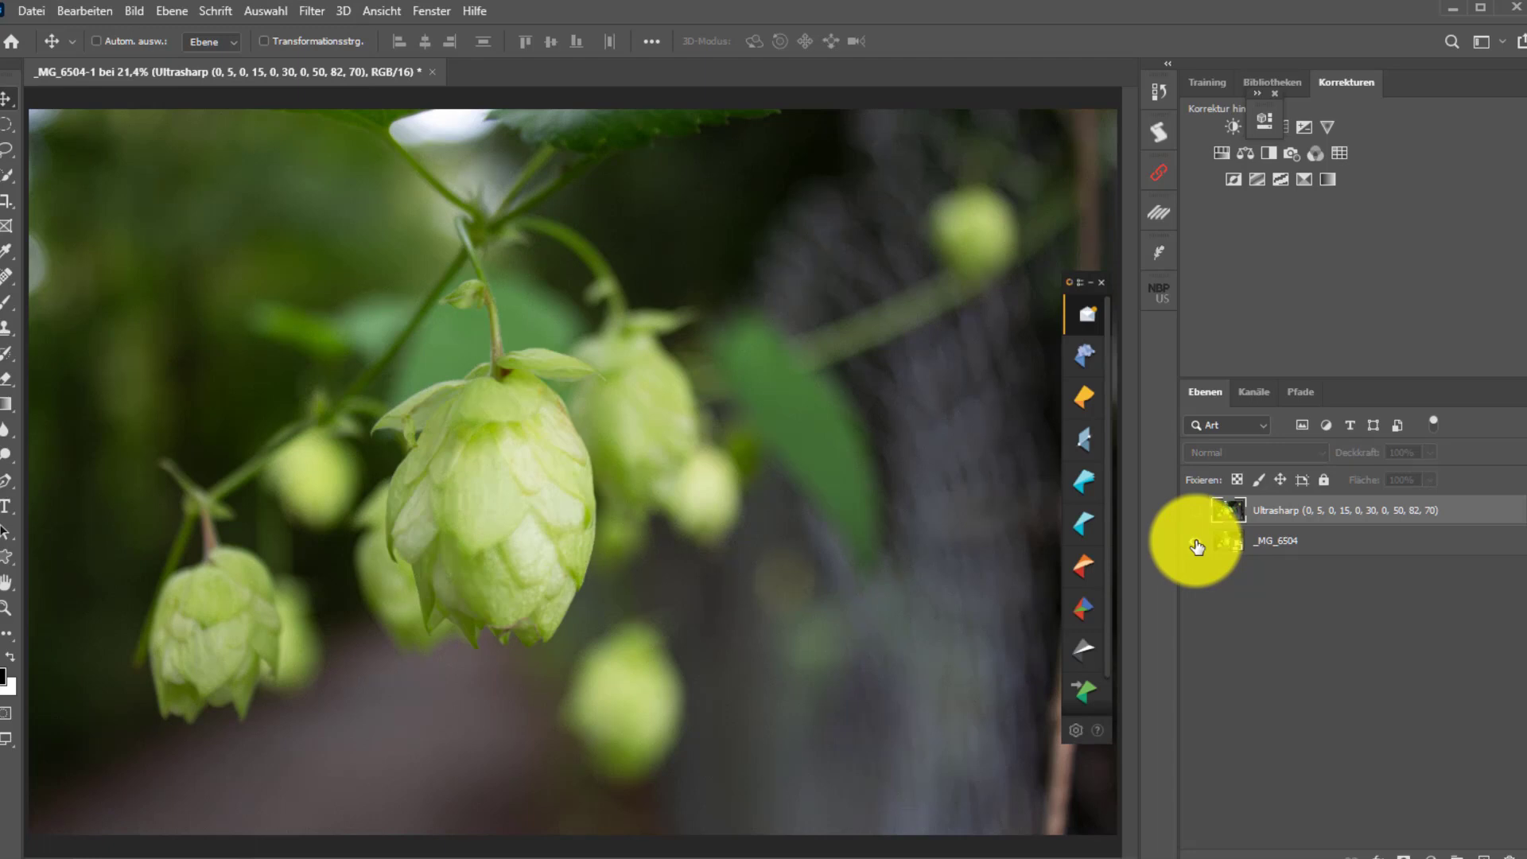
- Switch the Ultrasharp layer on and off repeatedly to compare sharpened and original
{"action": "left_click", "coordinate": [1196, 544], "text": "alt"}
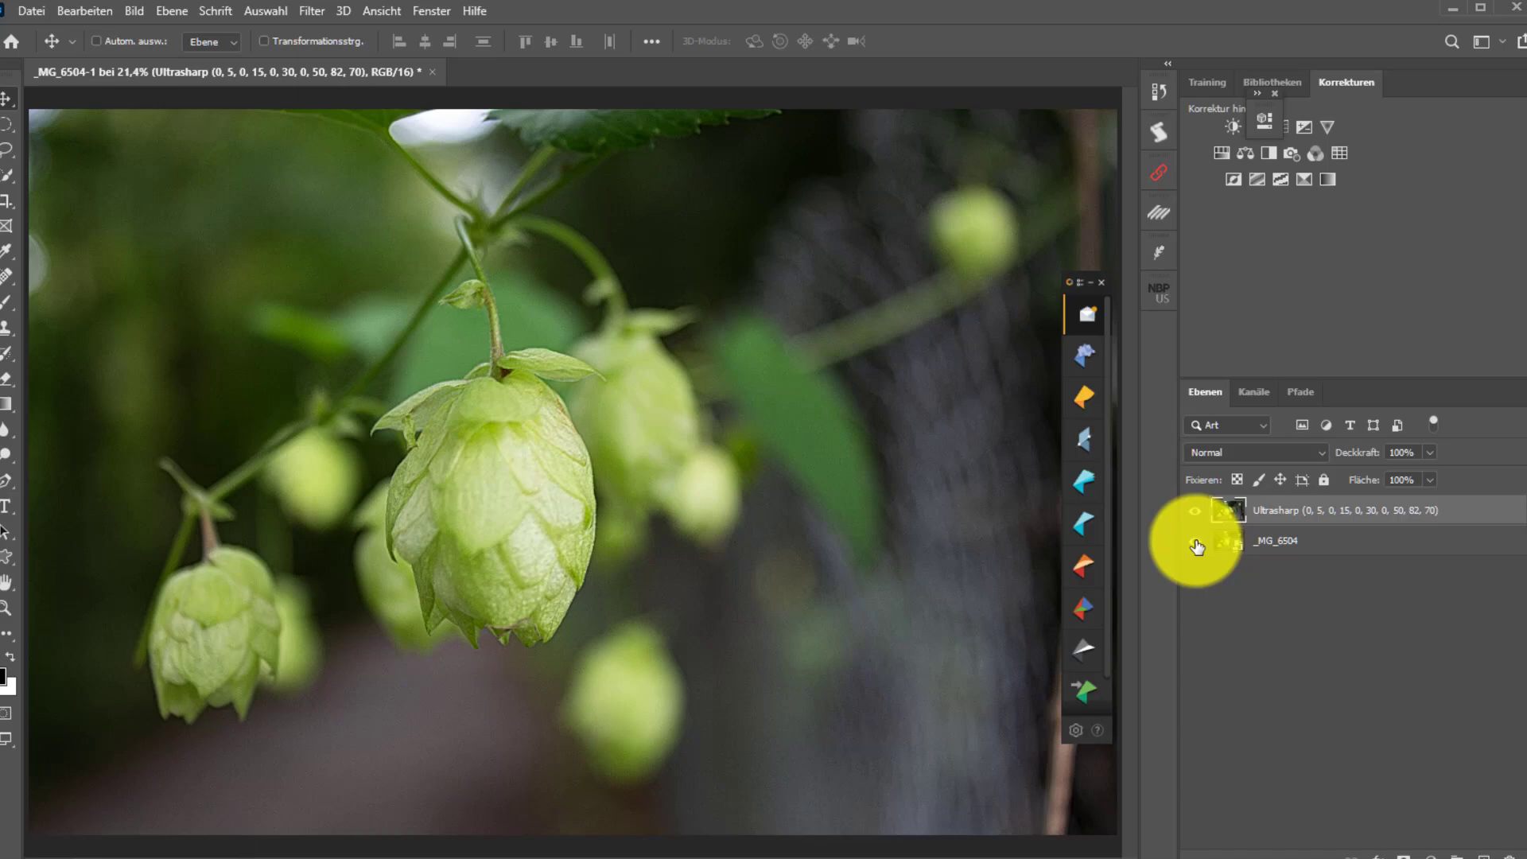
{"action": "left_click", "coordinate": [1195, 544], "text": "alt"}
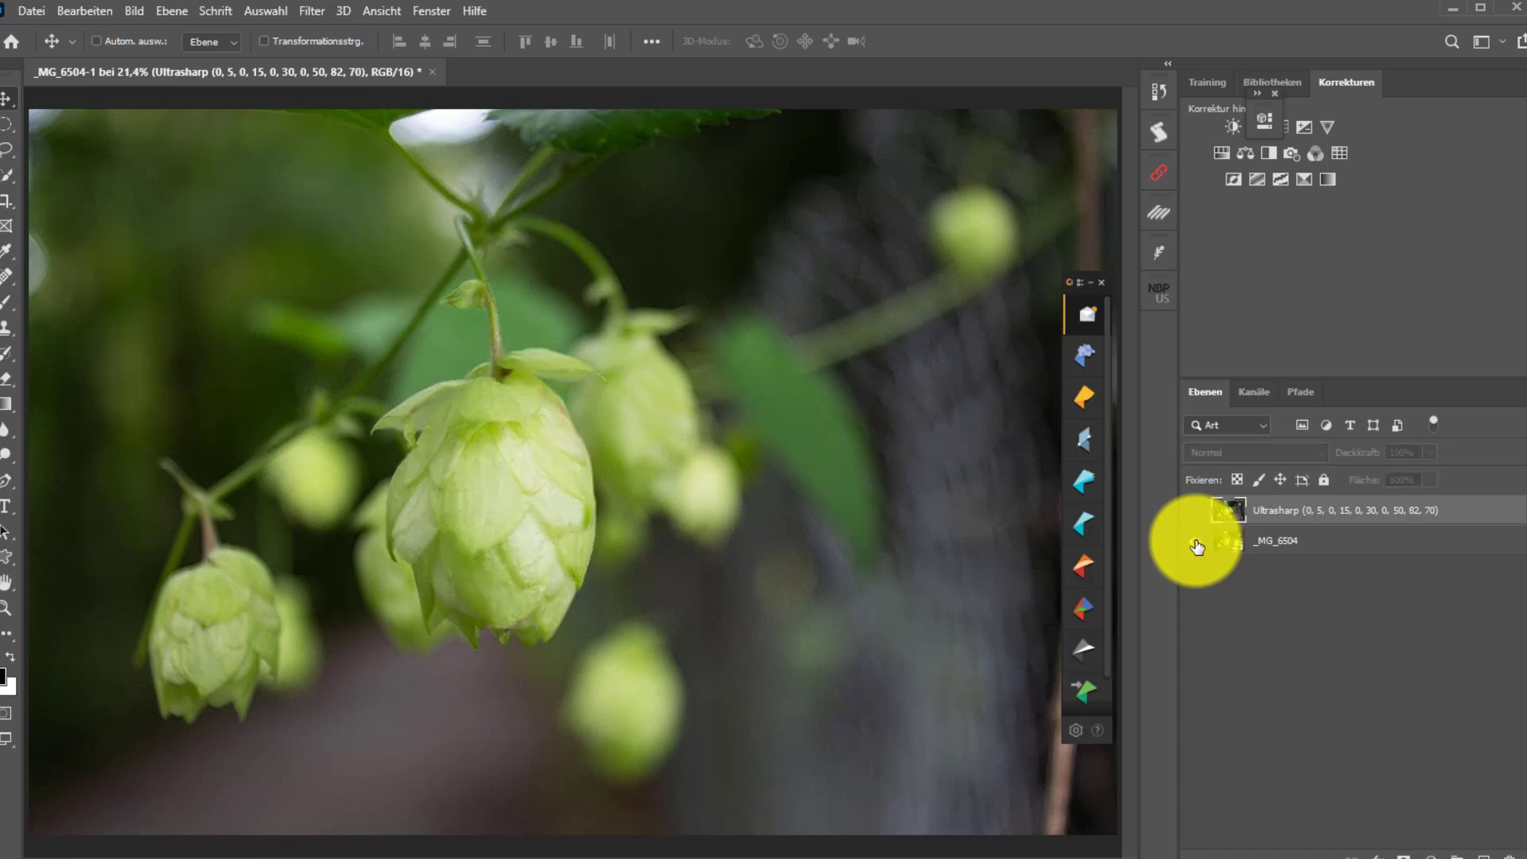
{"action": "left_click", "coordinate": [1195, 544], "text": "alt"}
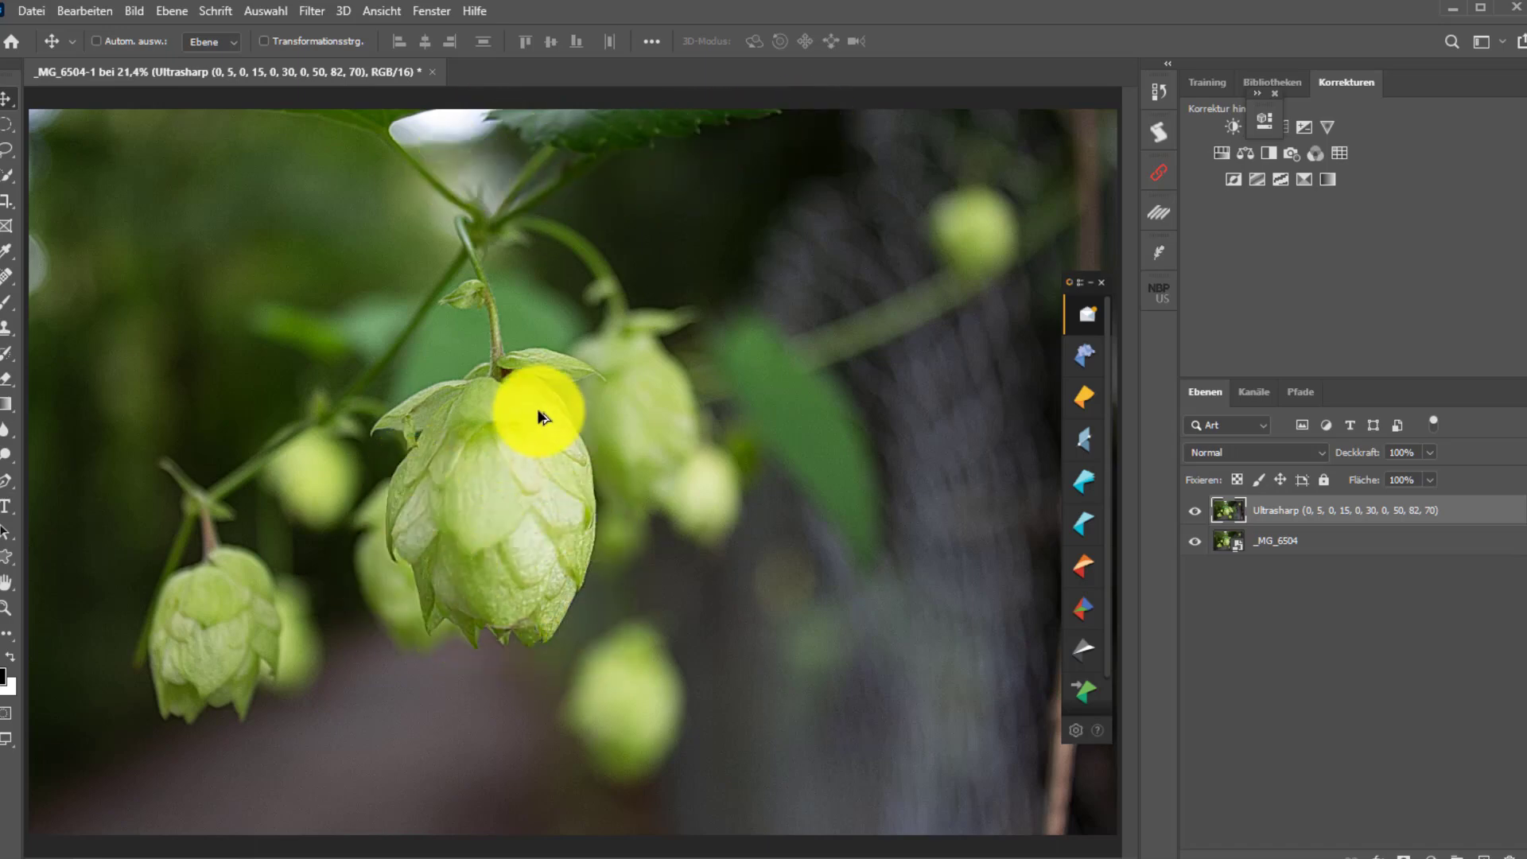
{"action": "left_click", "coordinate": [1196, 544], "text": "alt"}
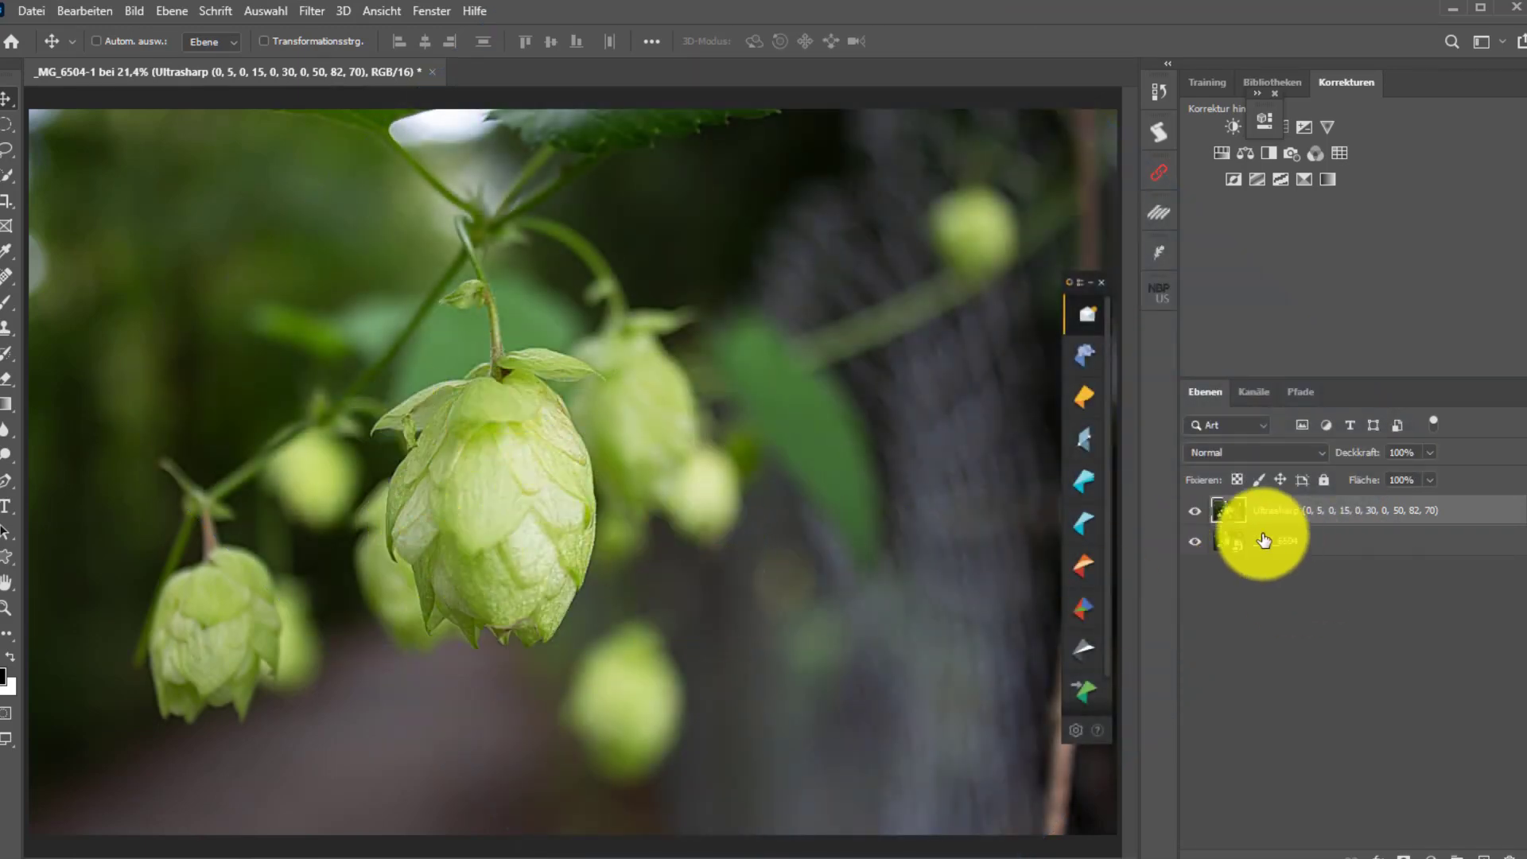
- Delete the Ultrasharp layer (Ebene löschen) and confirm
{"action": "right_click", "coordinate": [1308, 515]}
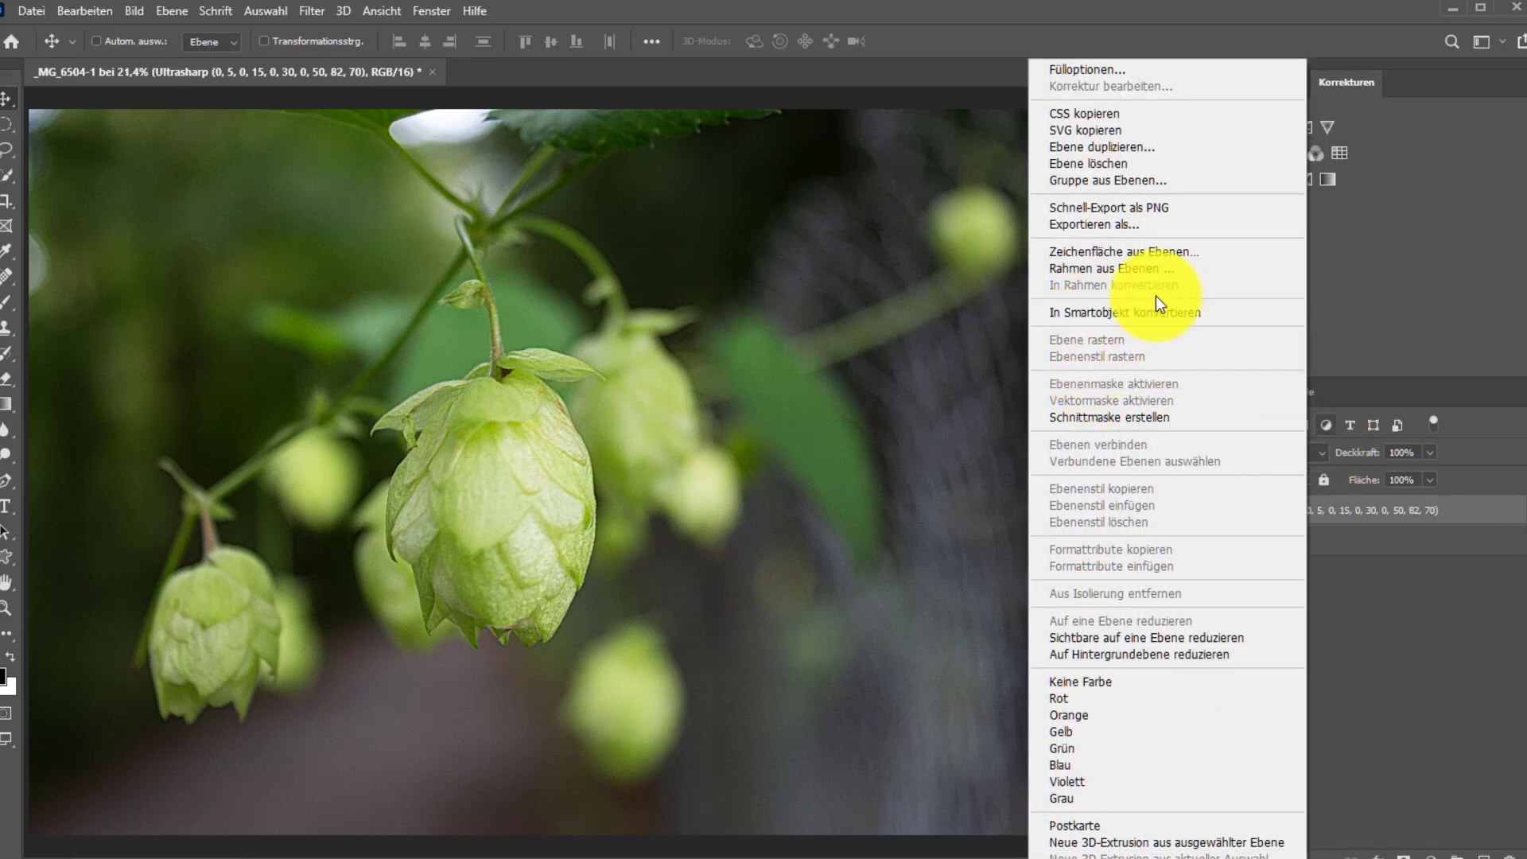
{"action": "left_click", "coordinate": [1127, 165]}
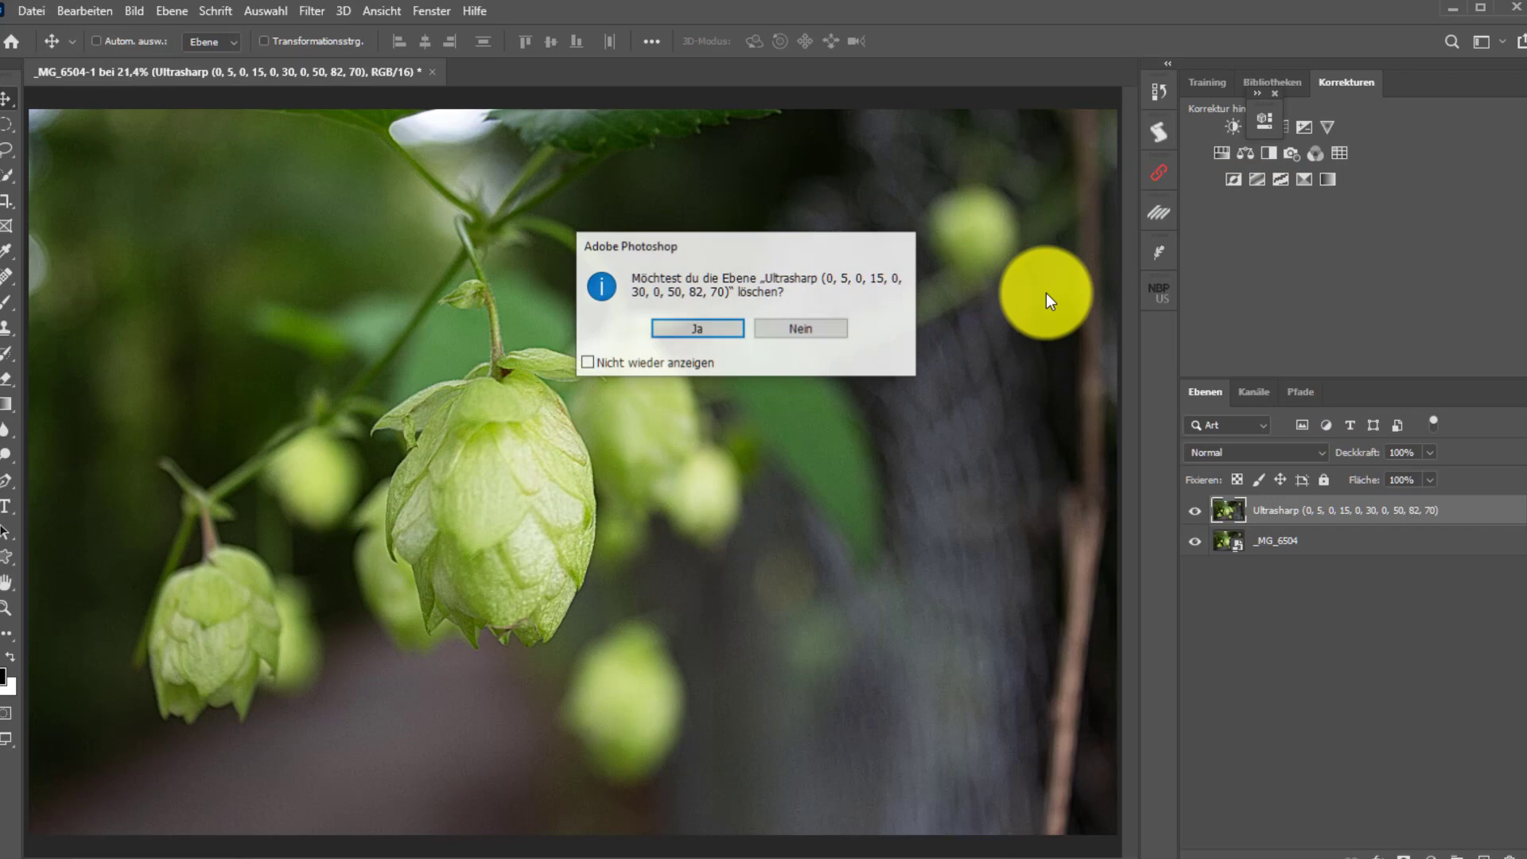
{"action": "left_click", "coordinate": [692, 327]}
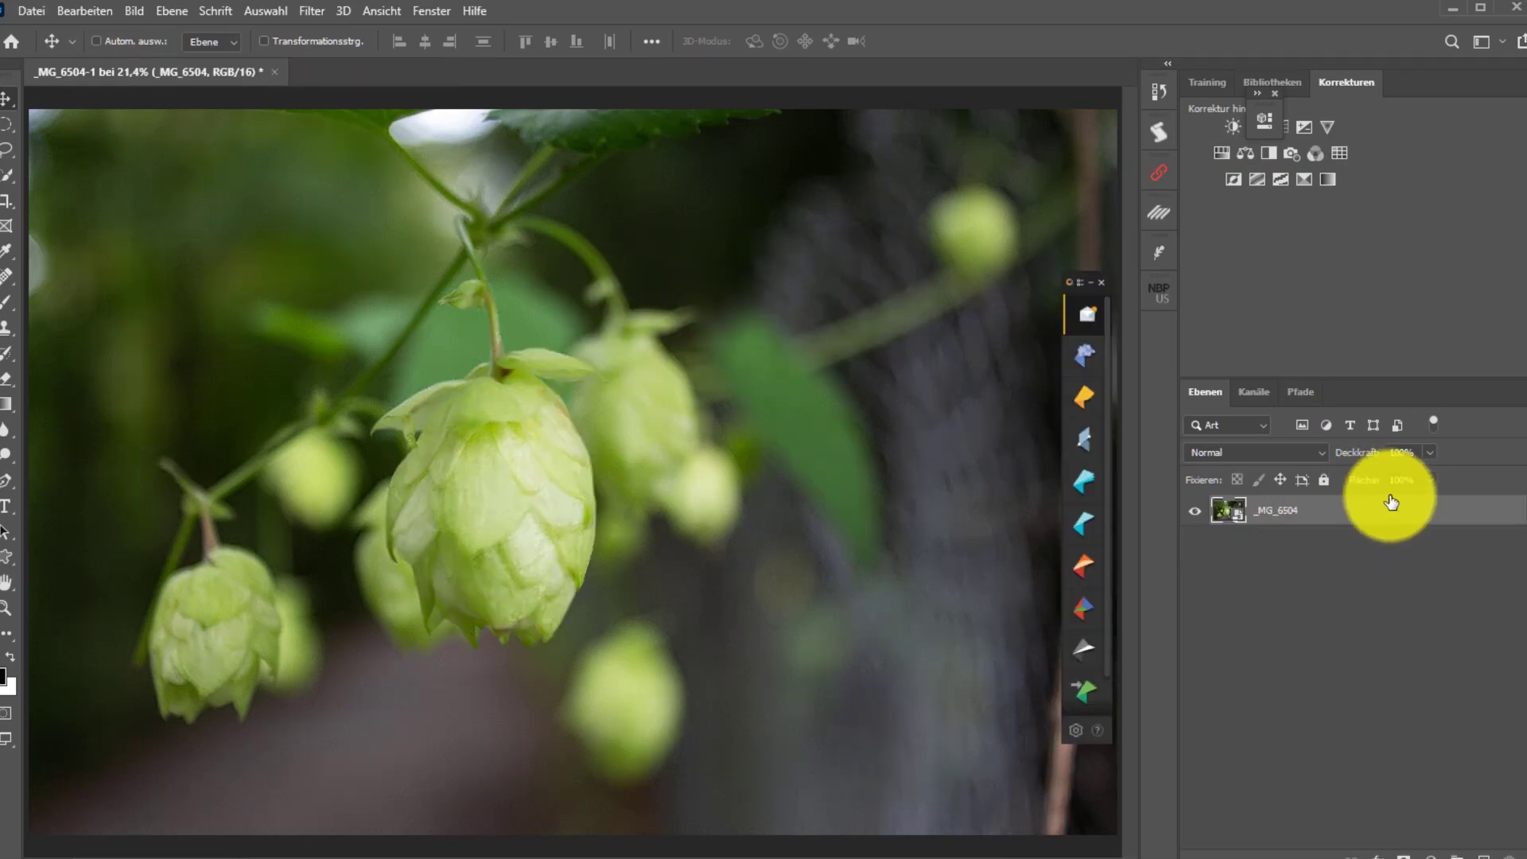
- Duplicate _MG_6504, rasterize the _MG_6504 Kopie layer, and select it
{"action": "key", "text": "ctrl+j"}
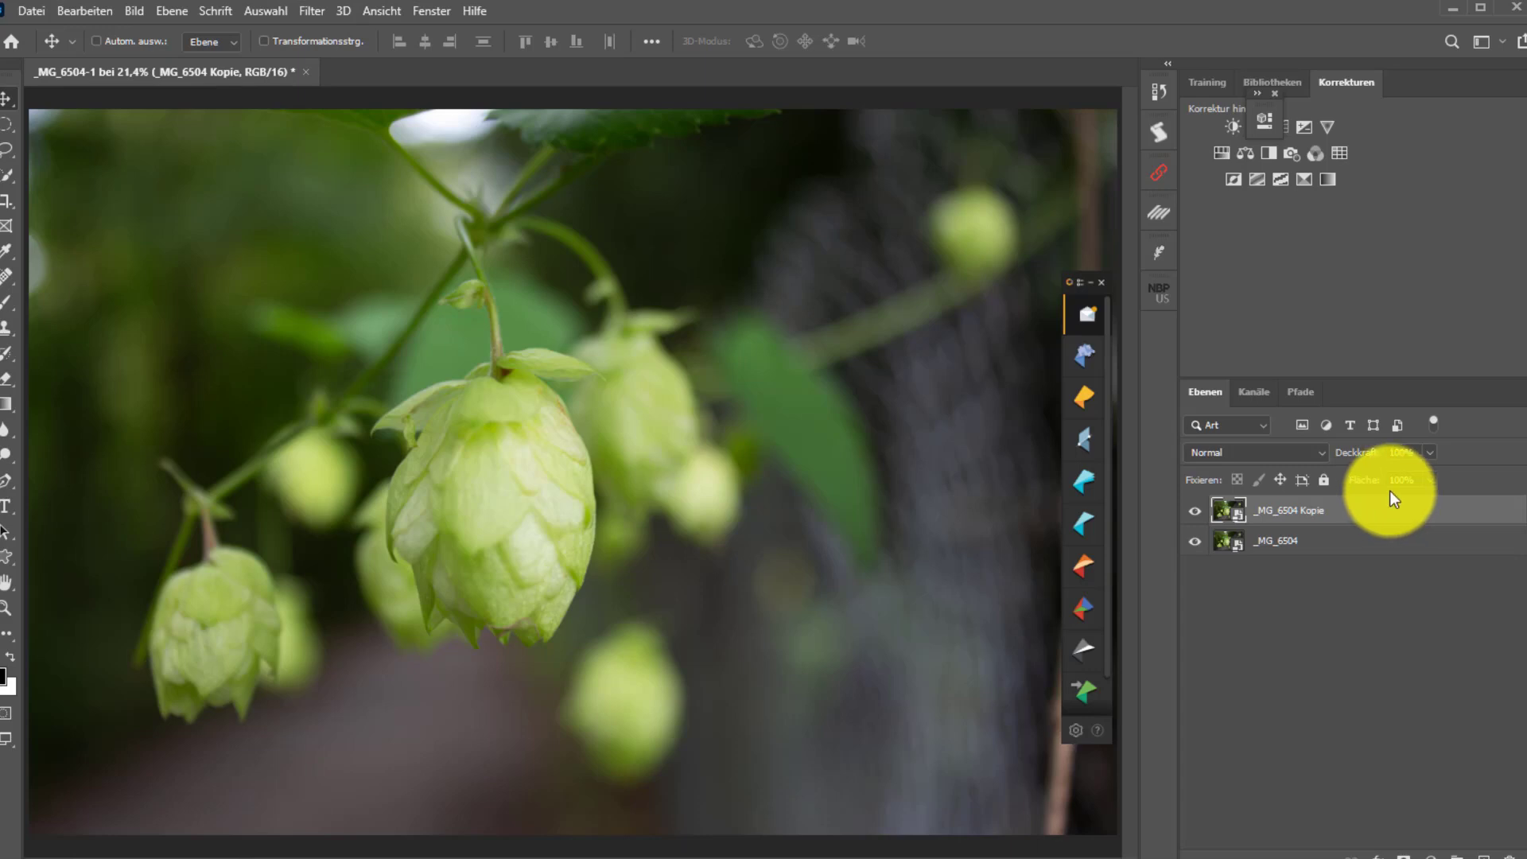
{"action": "right_click", "coordinate": [1299, 522]}
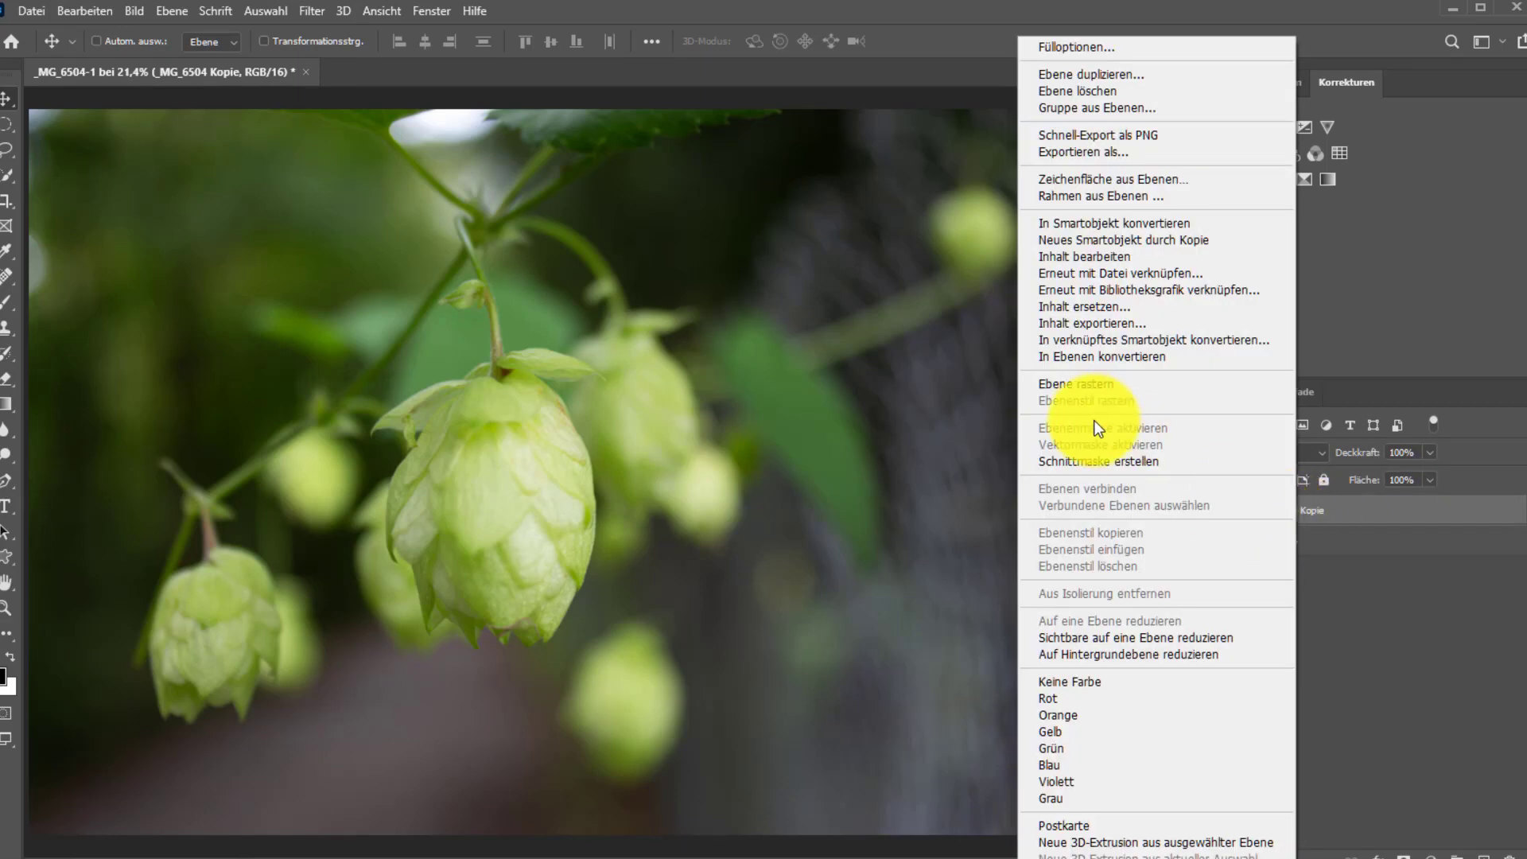
{"action": "left_click", "coordinate": [1136, 384]}
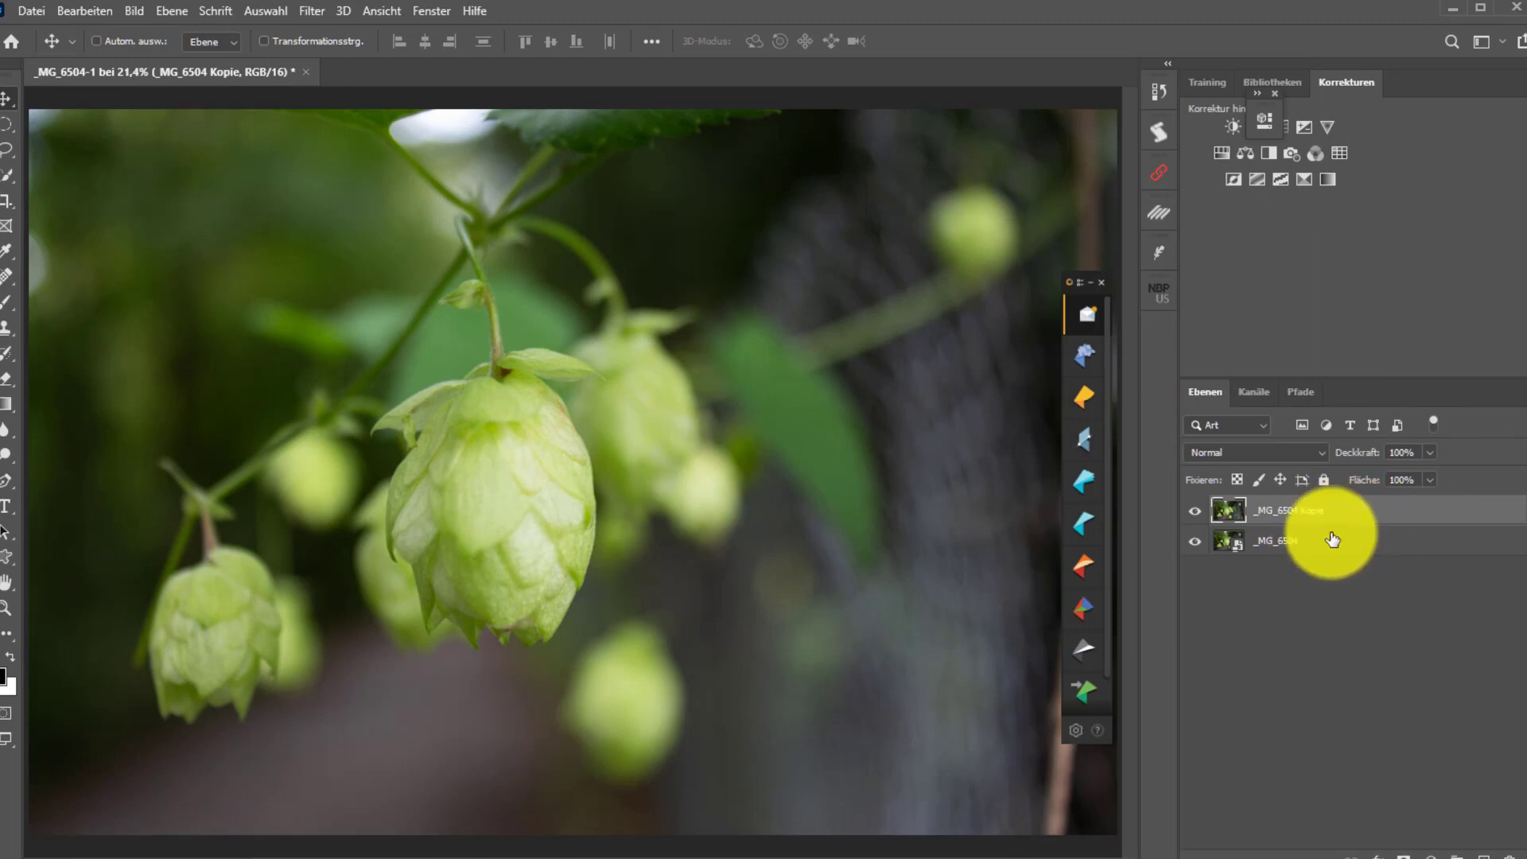
{"action": "right_click", "coordinate": [1293, 545]}
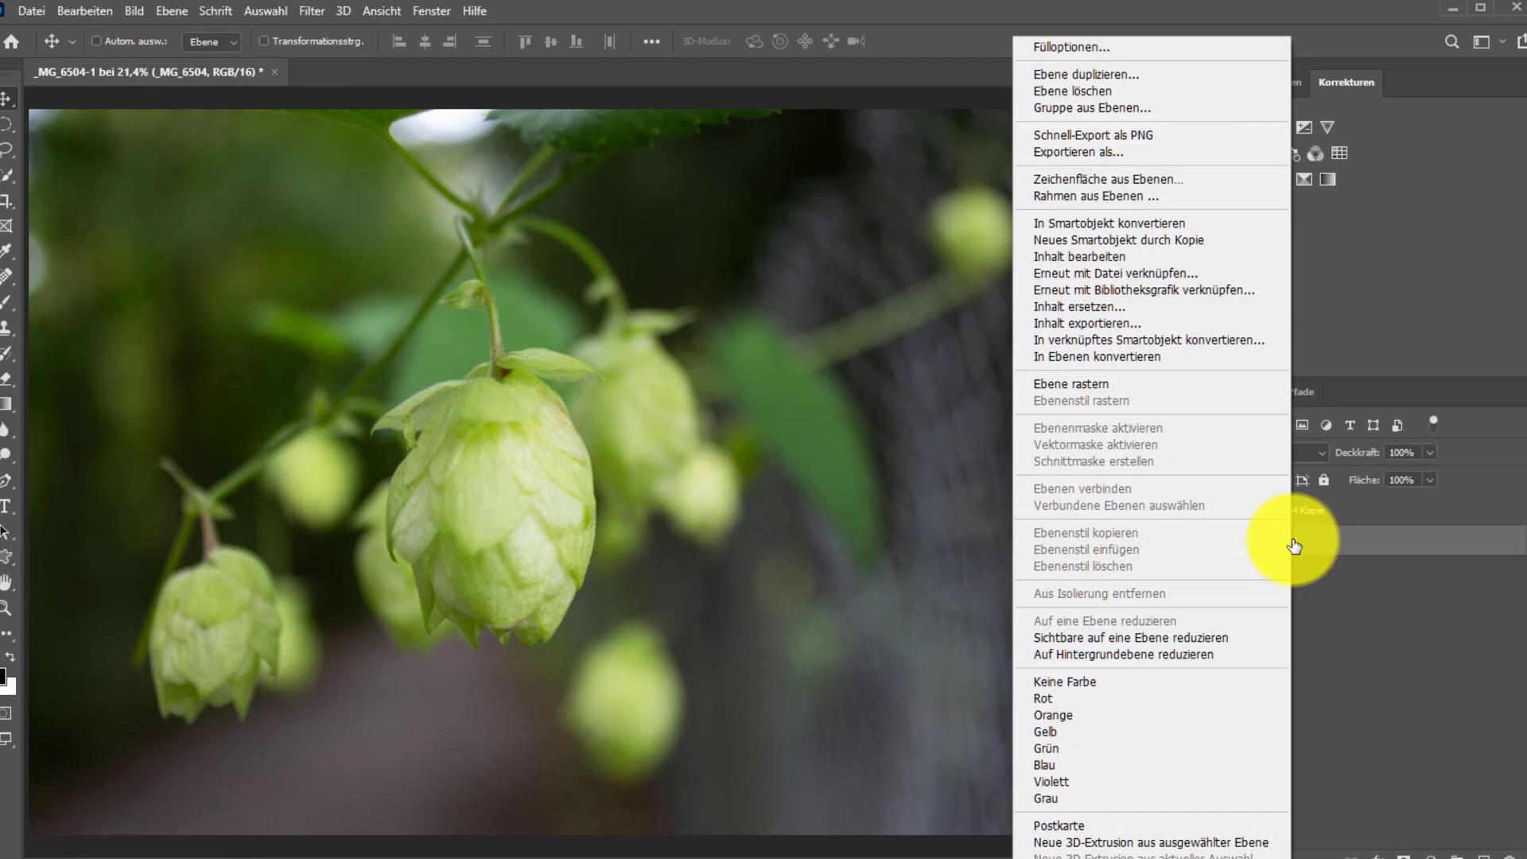
{"action": "left_click", "coordinate": [1465, 712]}
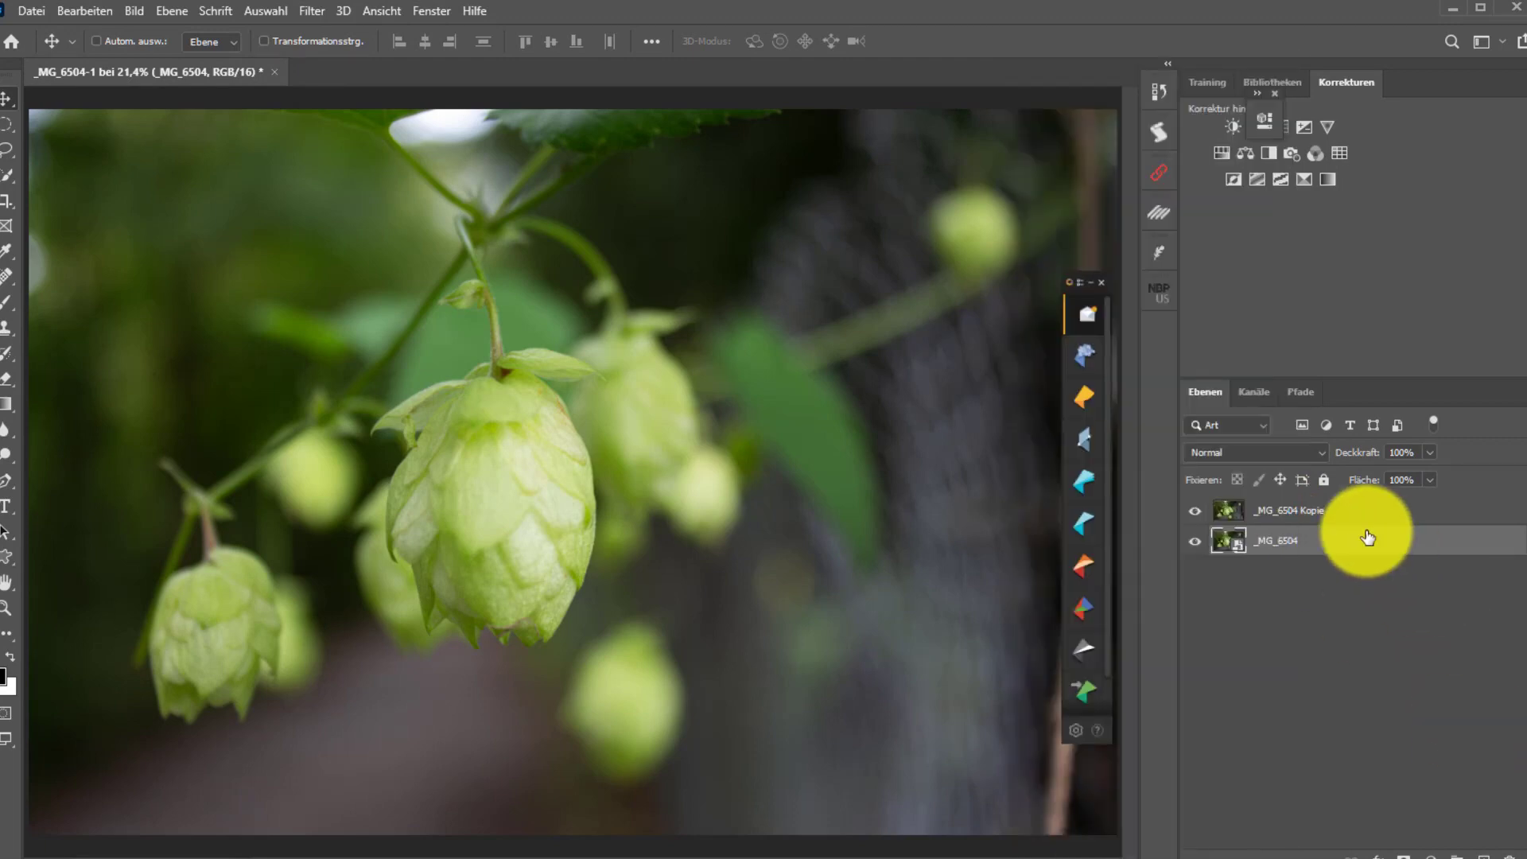
{"action": "left_click", "coordinate": [1382, 509]}
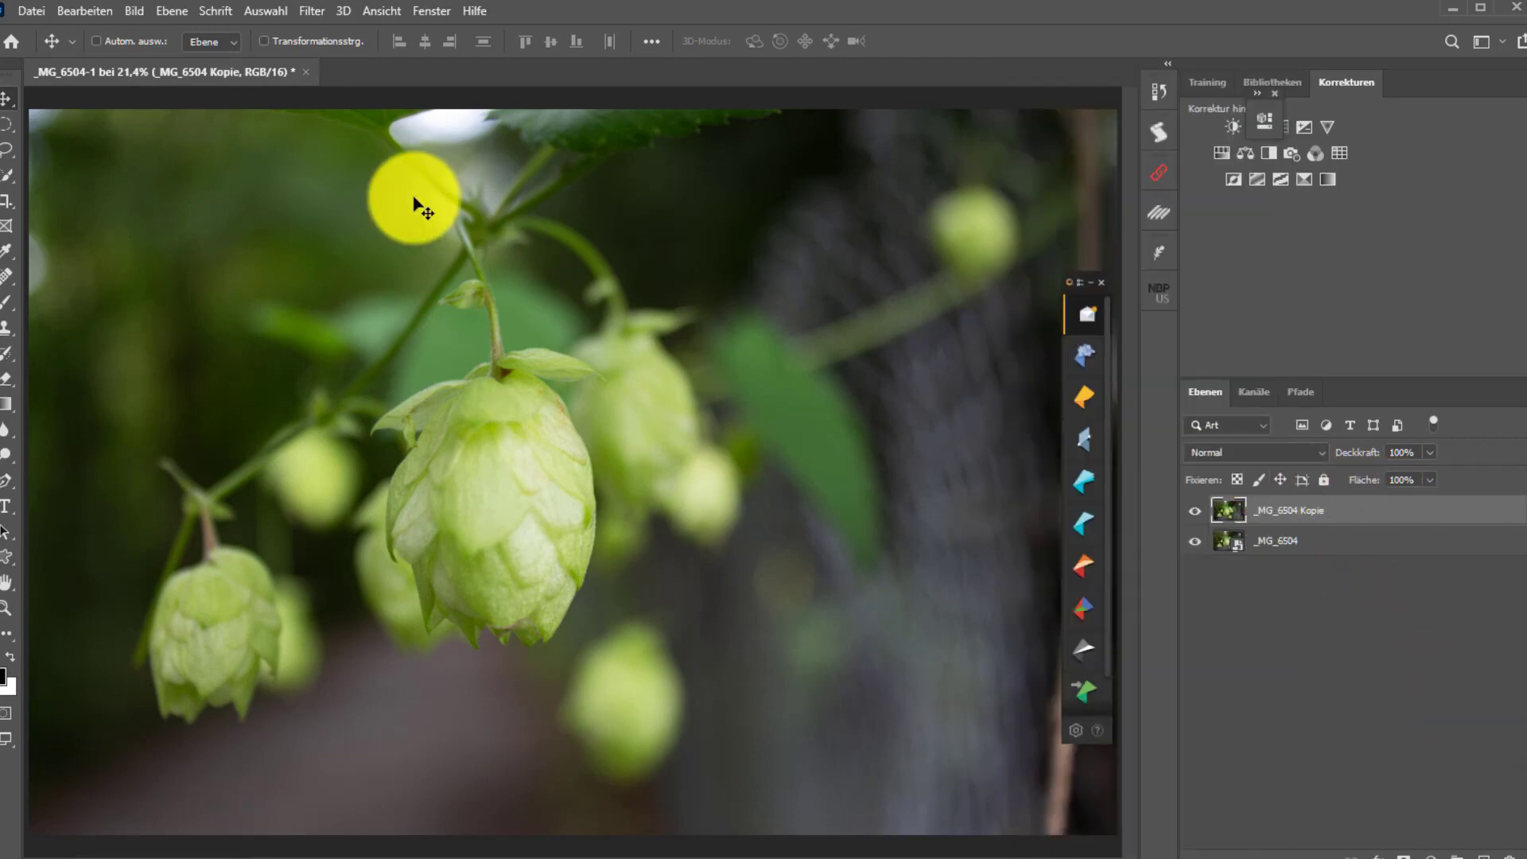
- Launch NBP Ultrasharp 1.0.003 from Filter > NBP and open its panel
{"action": "left_click", "coordinate": [323, 12]}
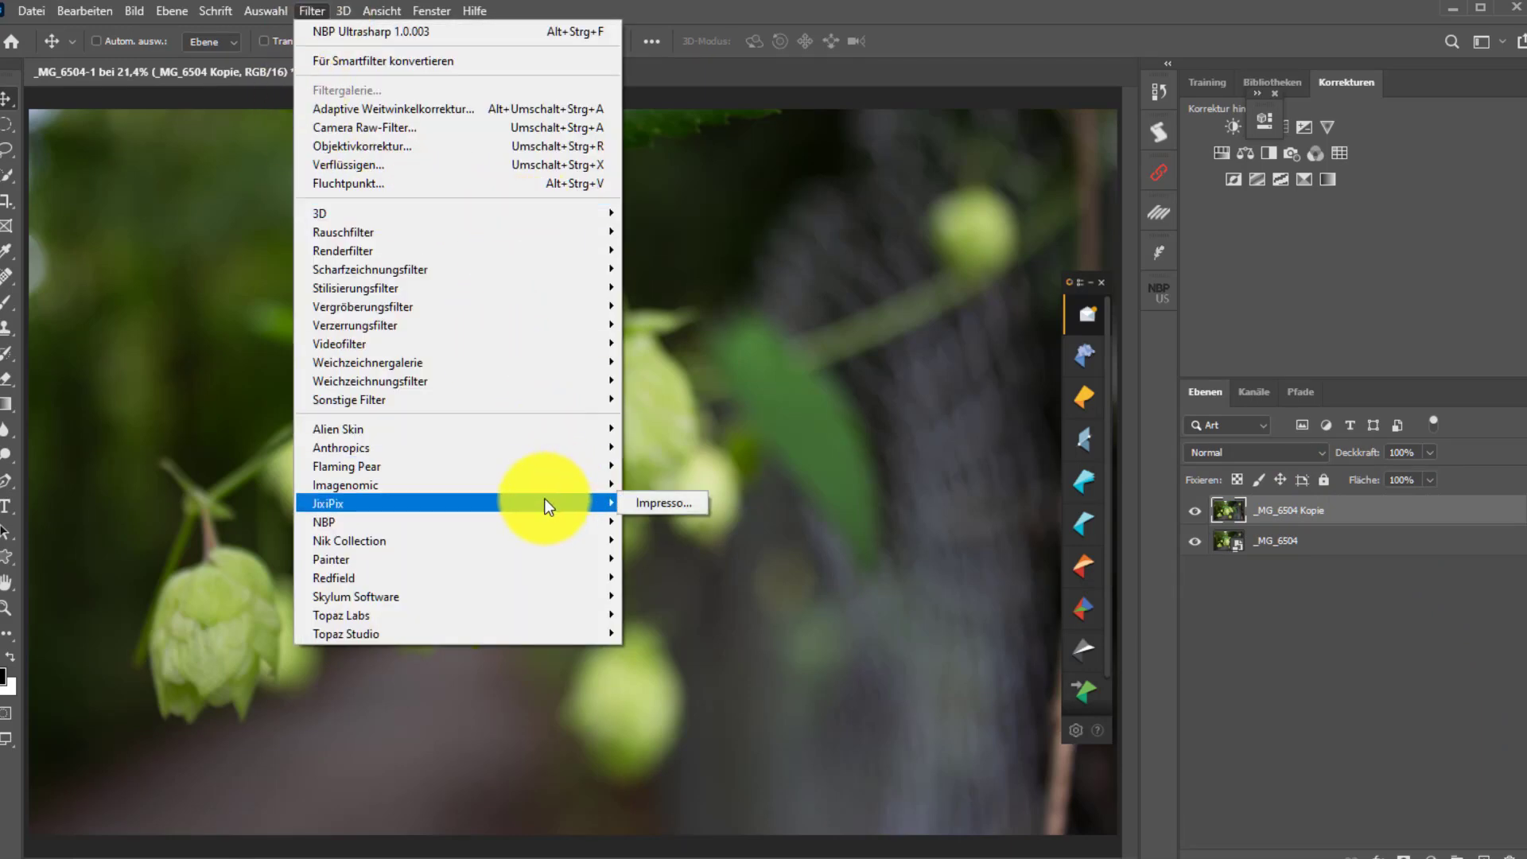
{"action": "mouse_move", "coordinate": [358, 522]}
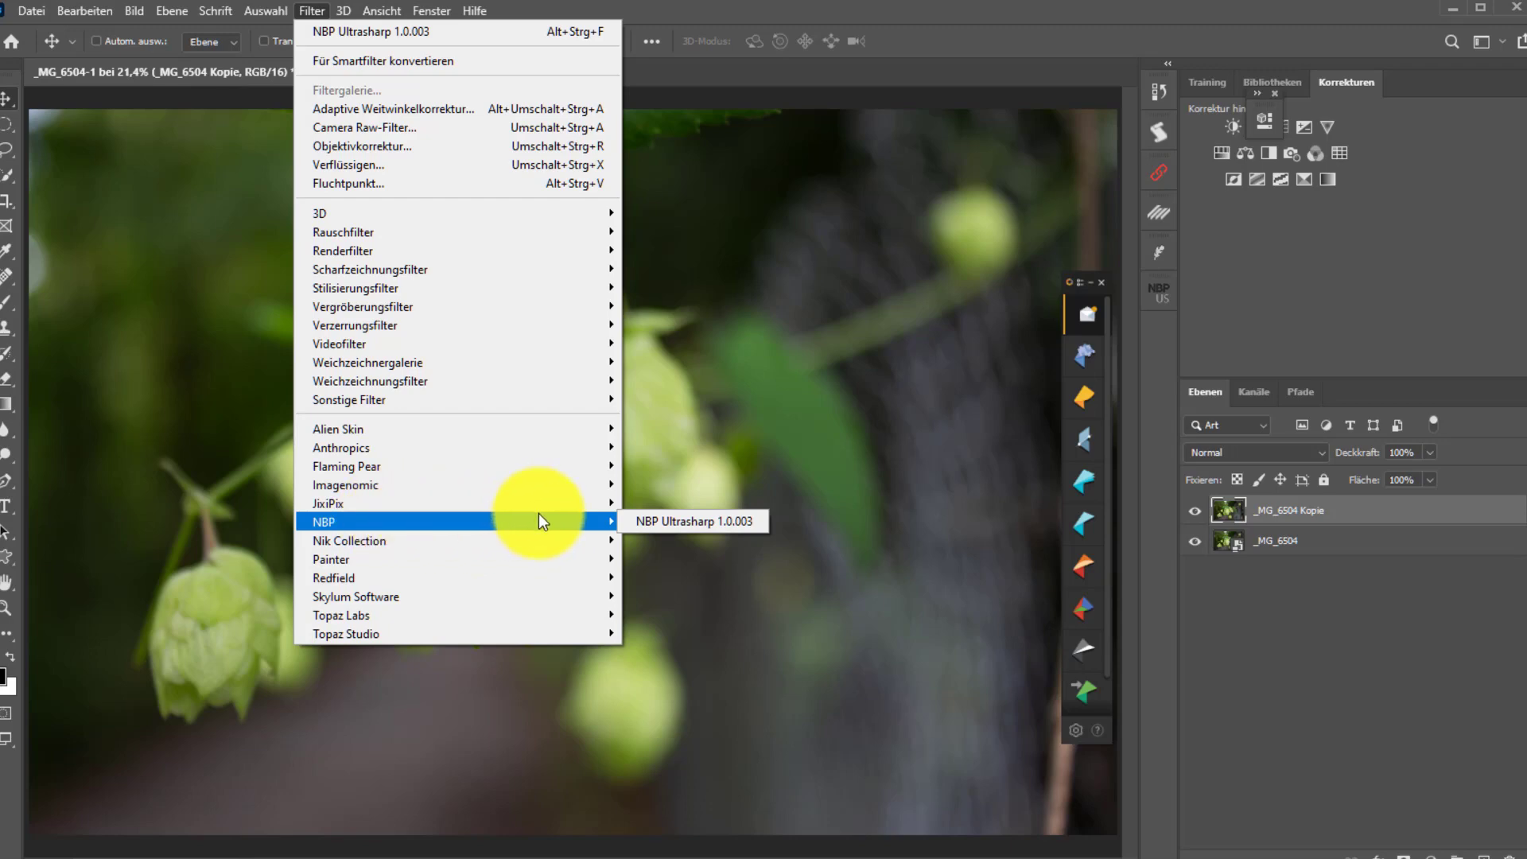
{"action": "left_click", "coordinate": [763, 531]}
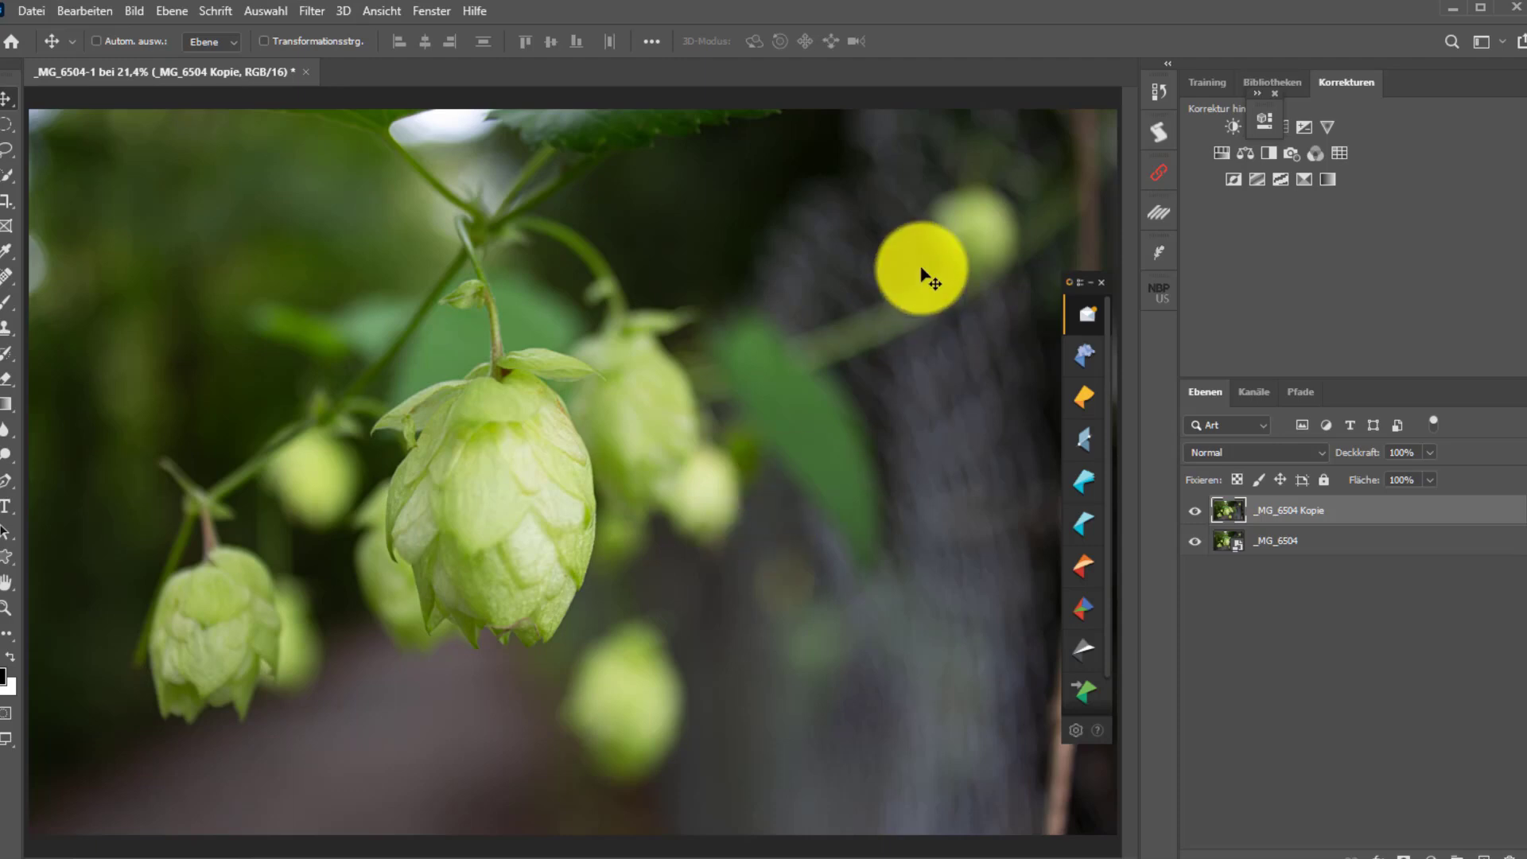
{"action": "left_click", "coordinate": [1166, 296]}
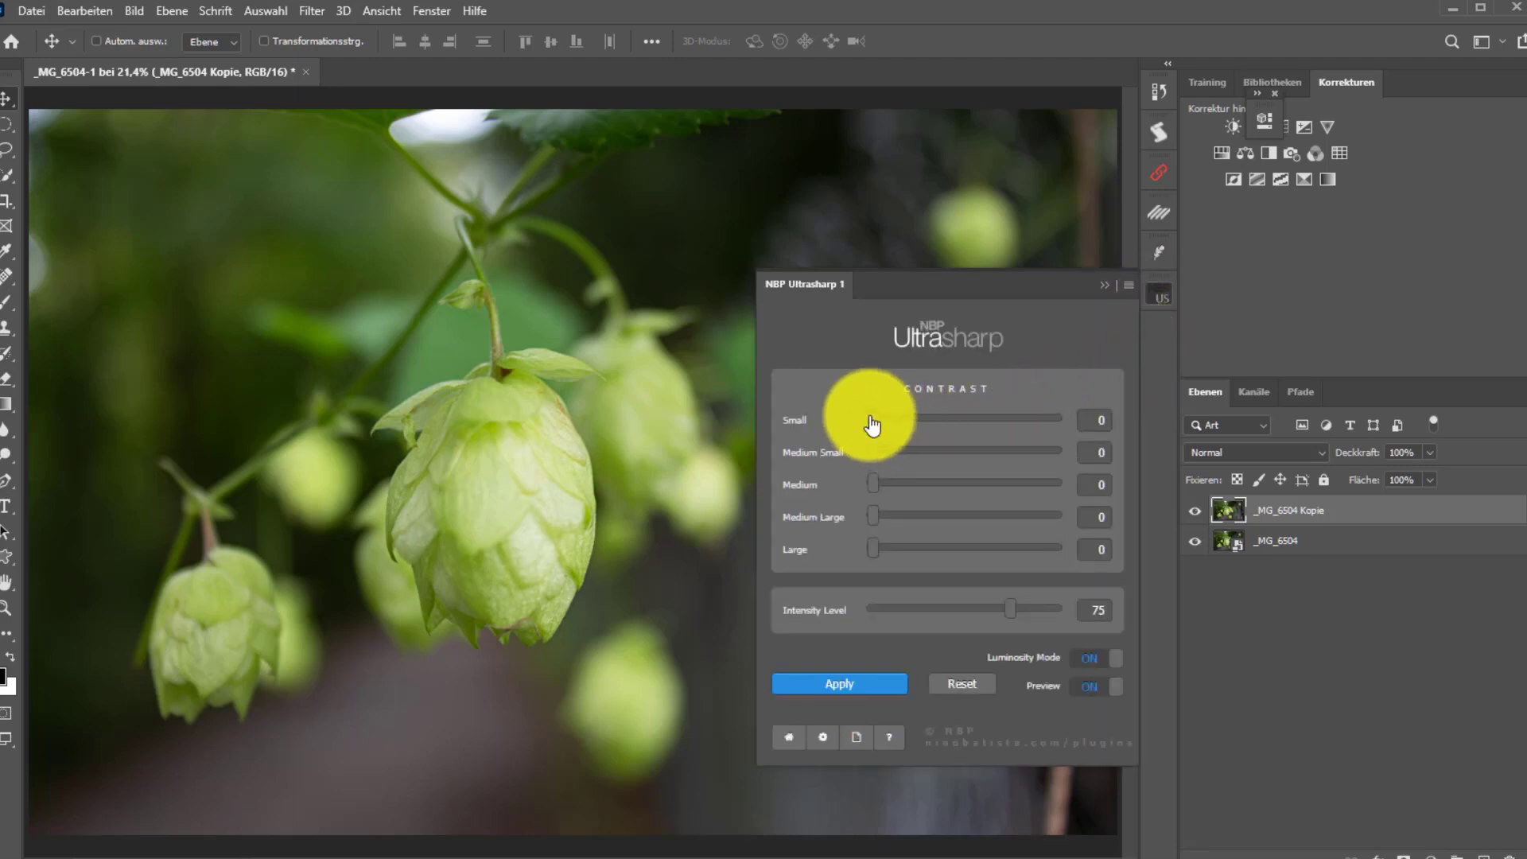
- Set Ultrasharp Small contrast to 87 and Medium Small to 71
{"action": "left_click_drag", "start_coordinate": [878, 416], "coordinate": [927, 423]}
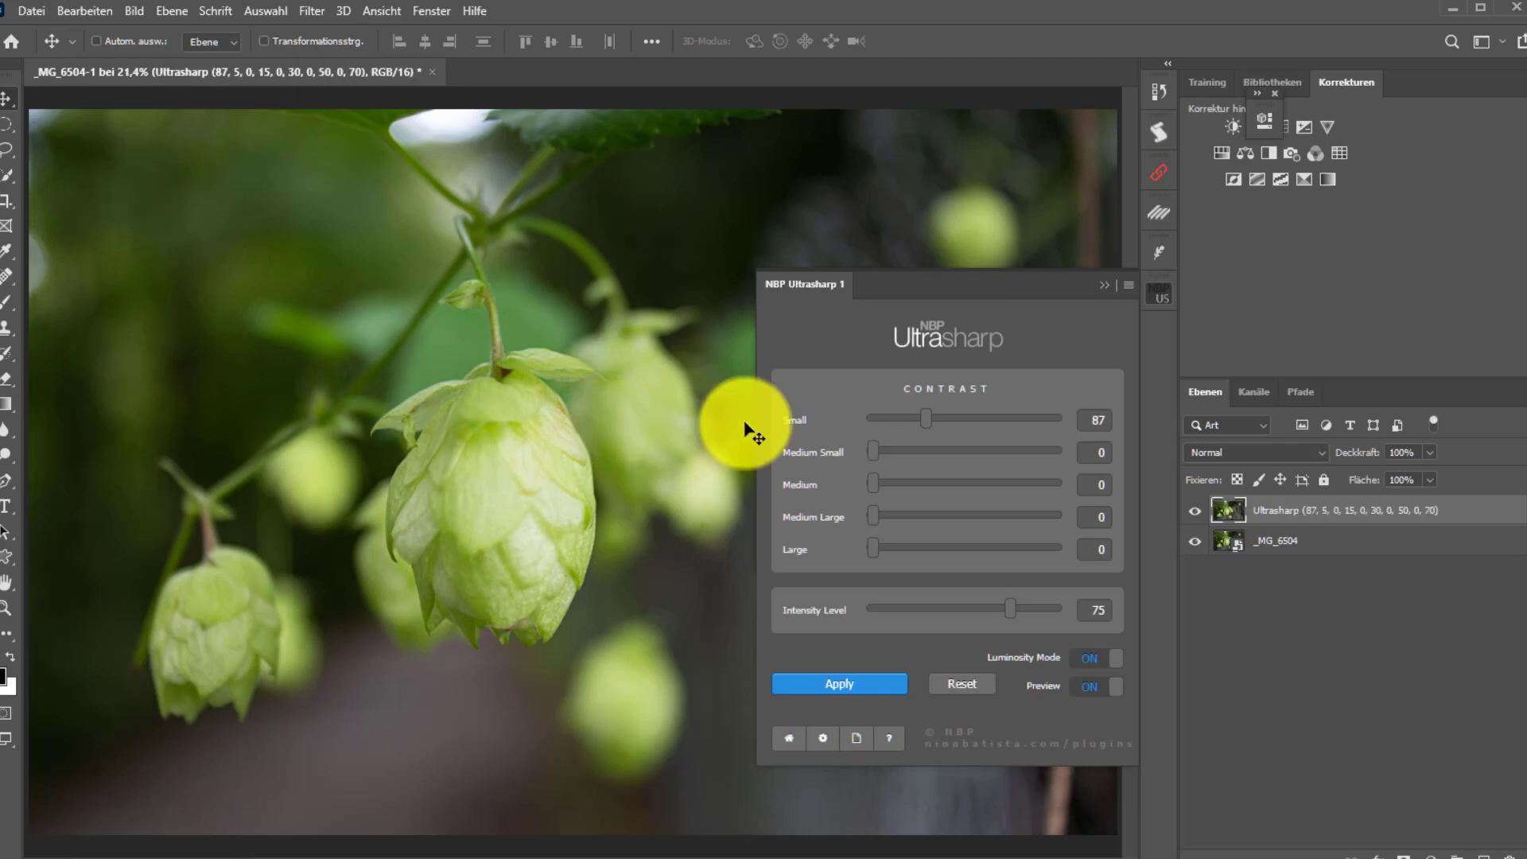
{"action": "left_click_drag", "start_coordinate": [875, 453], "coordinate": [880, 453]}
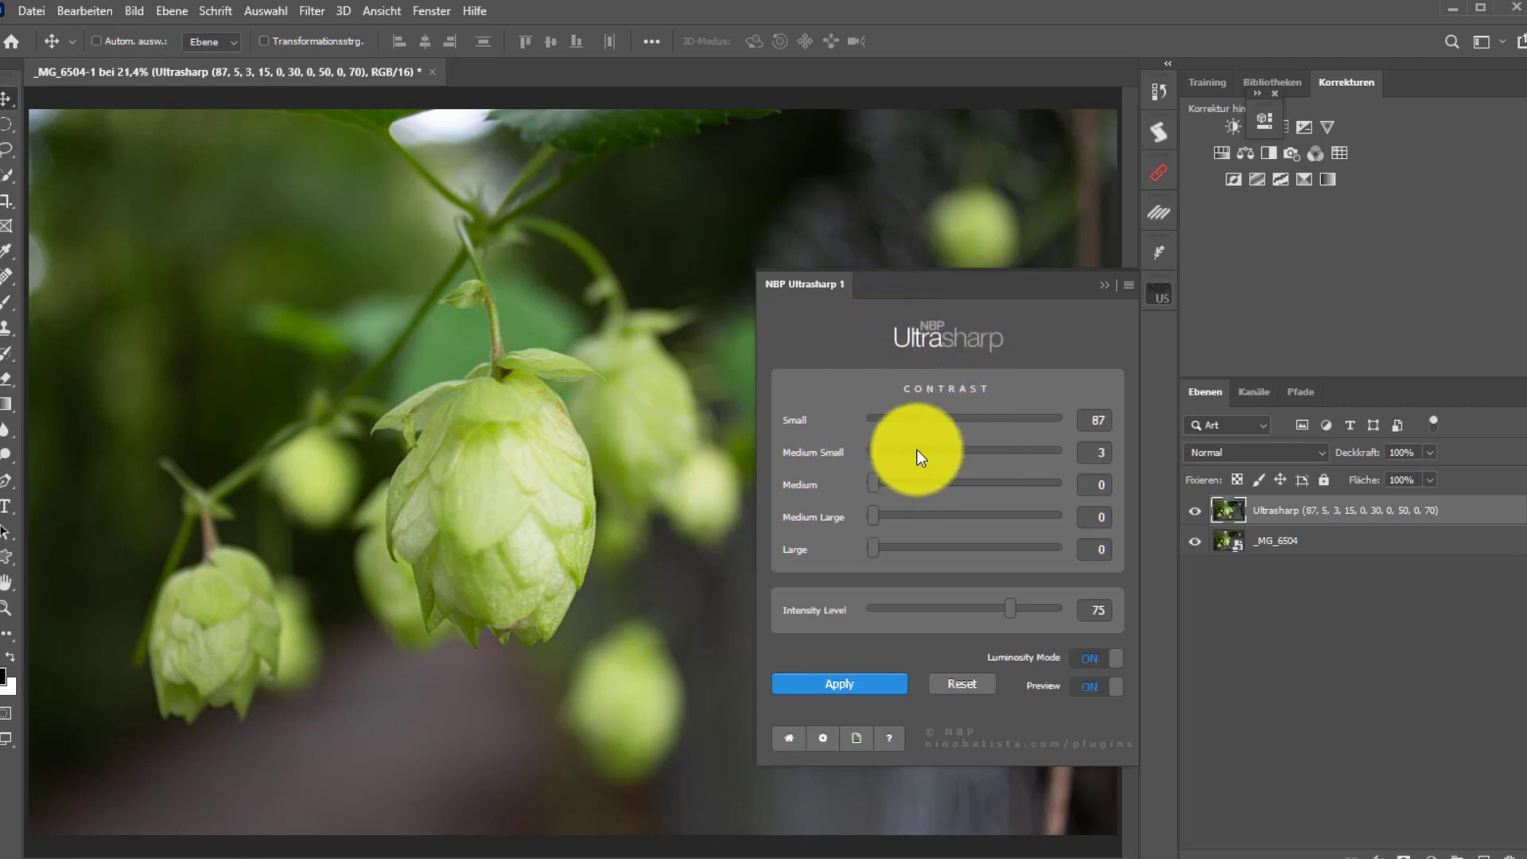
{"action": "left_click", "coordinate": [916, 450]}
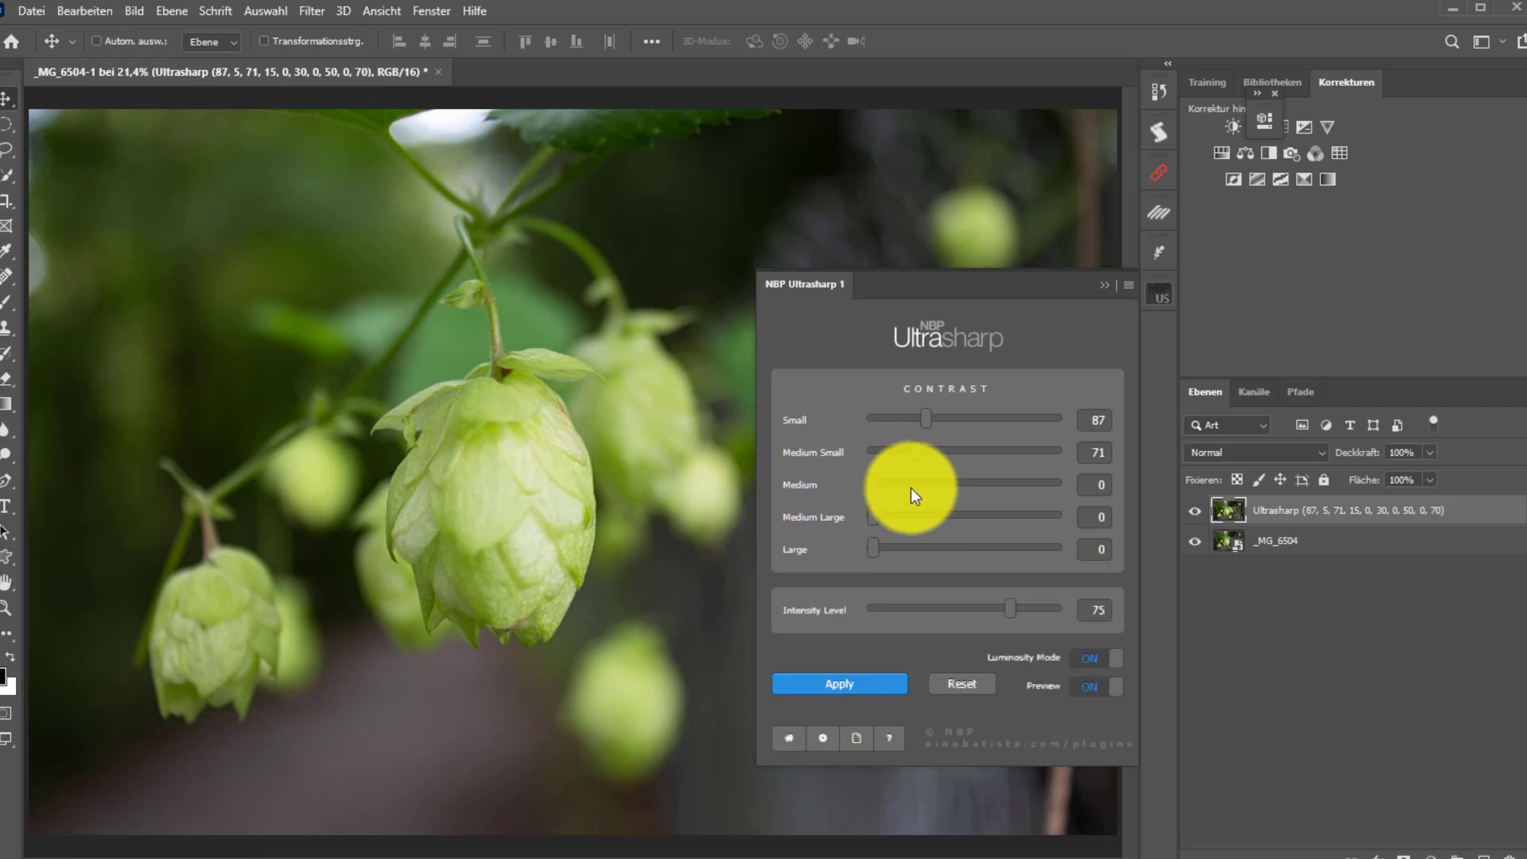
- Set Medium 58, Medium Large 52, Large 37 and Intensity Level 80
{"action": "left_click", "coordinate": [909, 484]}
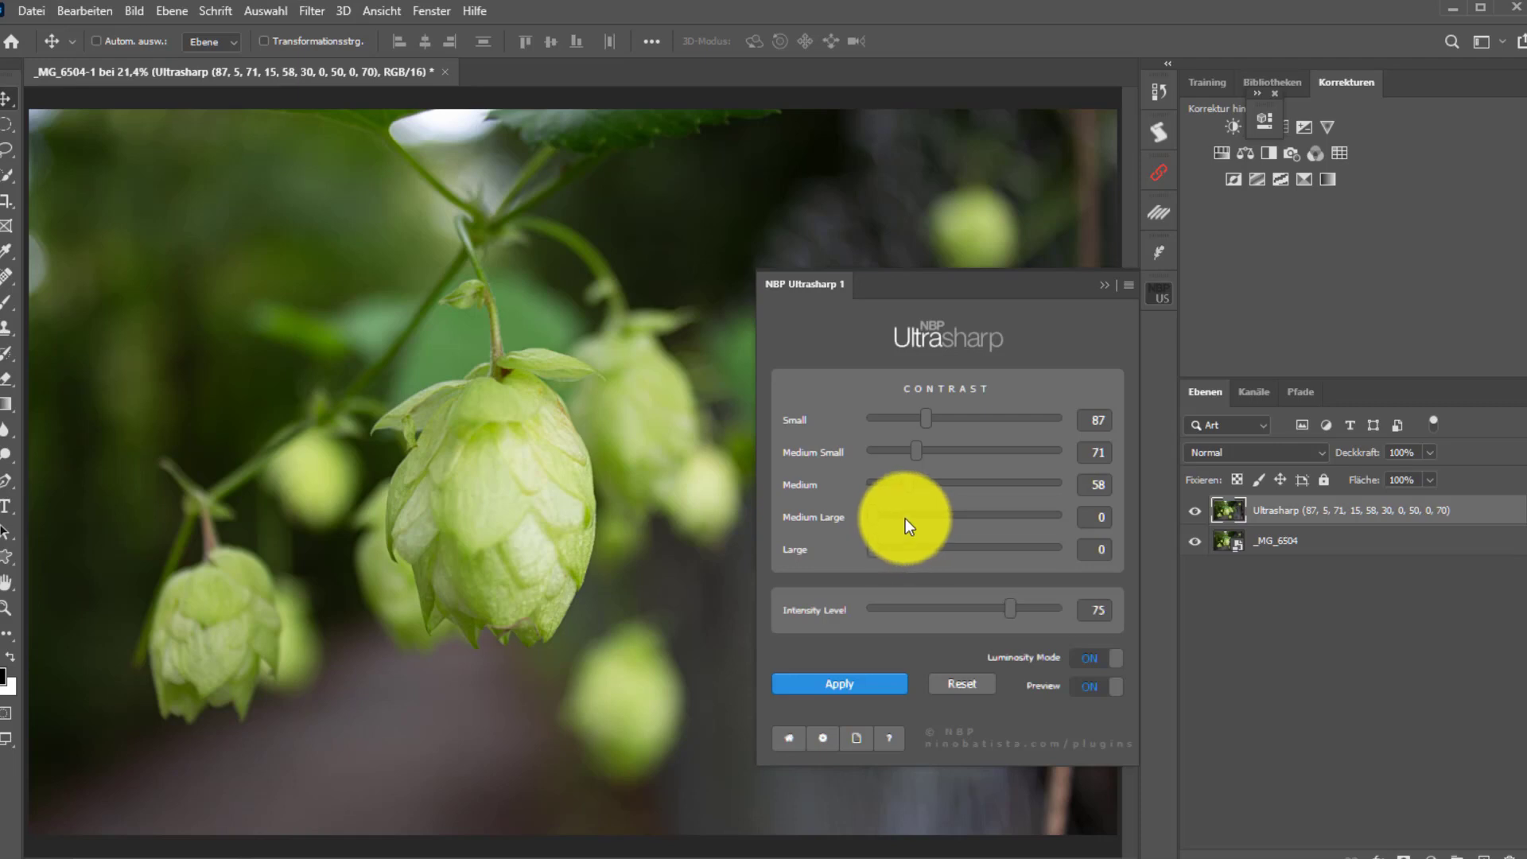
{"action": "left_click", "coordinate": [905, 517]}
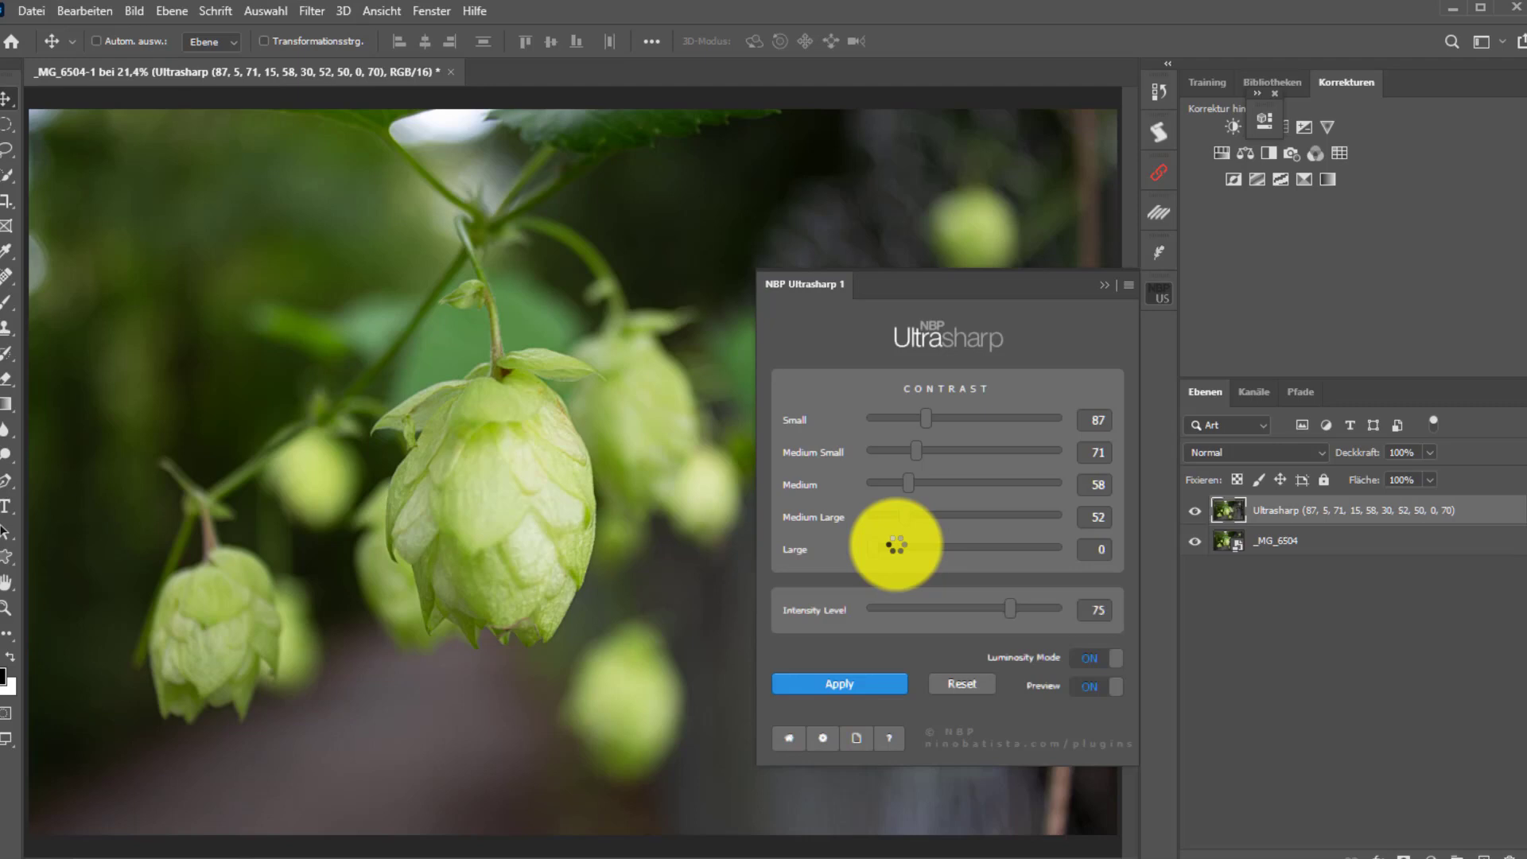
{"action": "left_click_drag", "start_coordinate": [895, 545], "coordinate": [898, 554]}
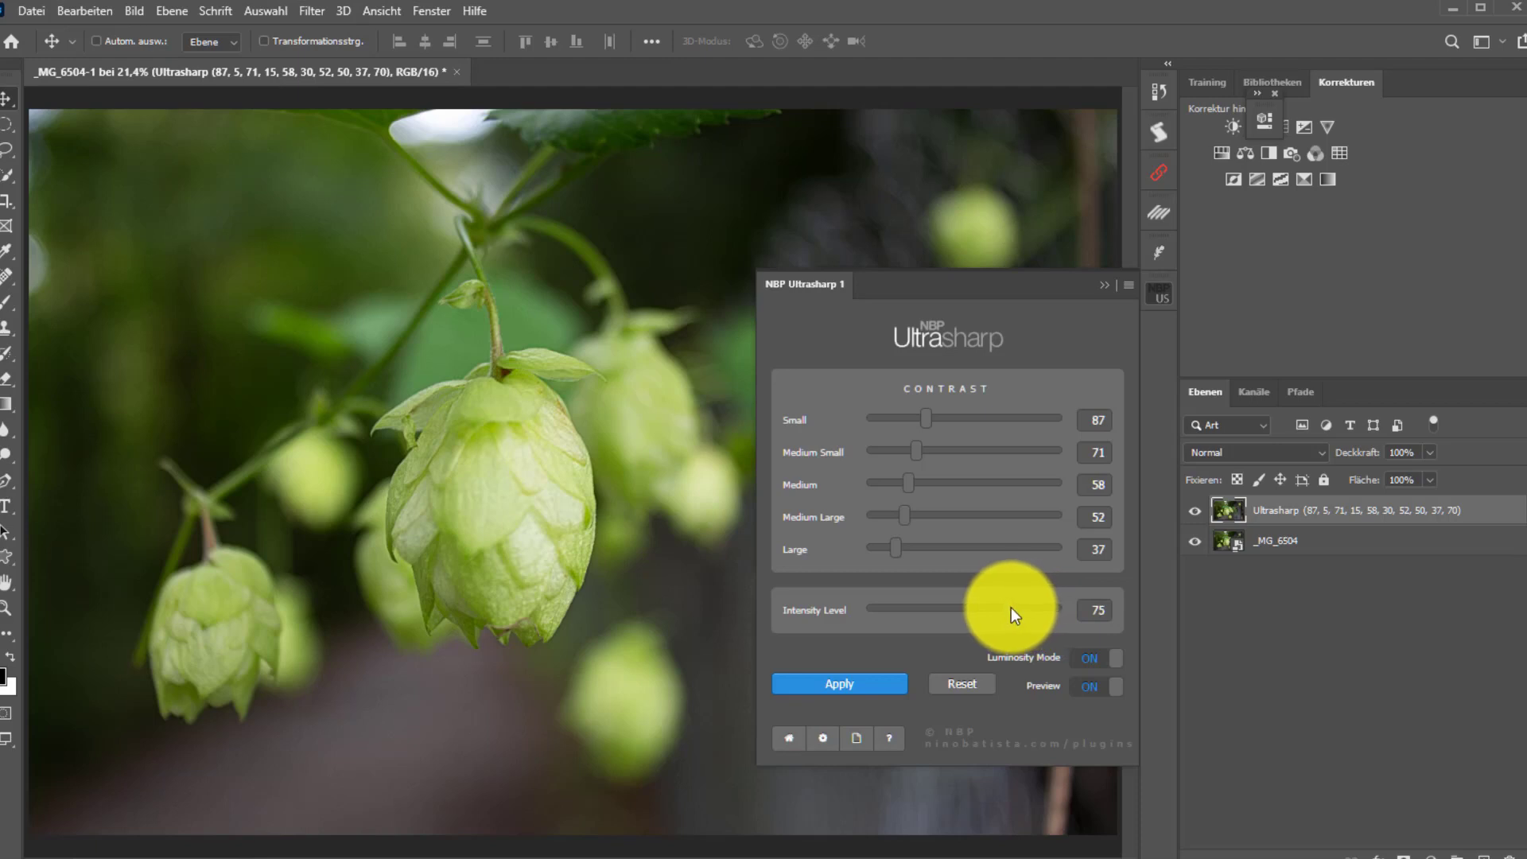
{"action": "left_click_drag", "start_coordinate": [1010, 608], "coordinate": [1019, 605]}
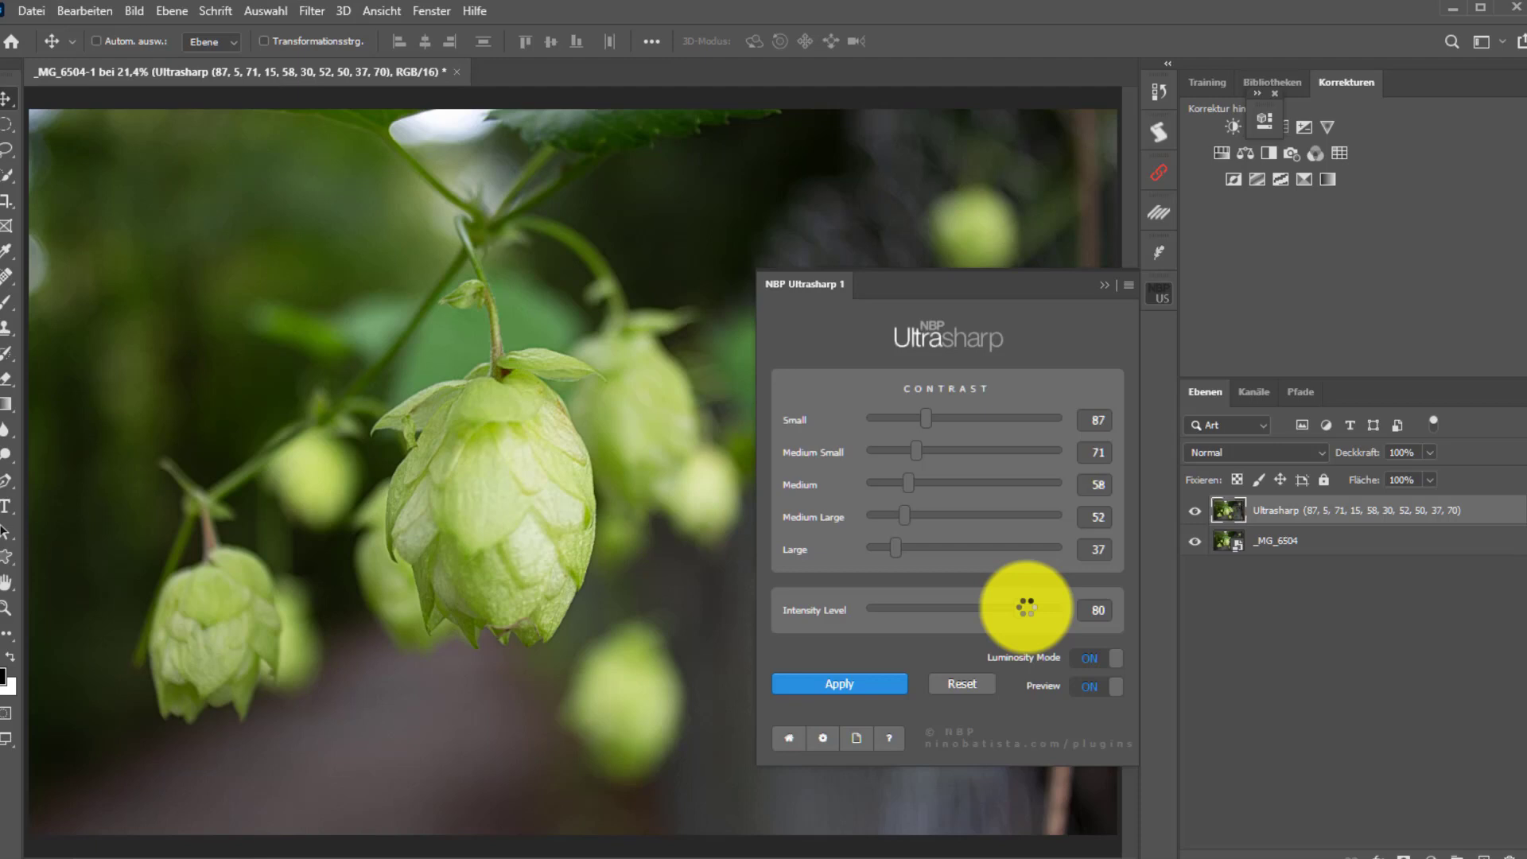
{"action": "left_click", "coordinate": [1109, 288]}
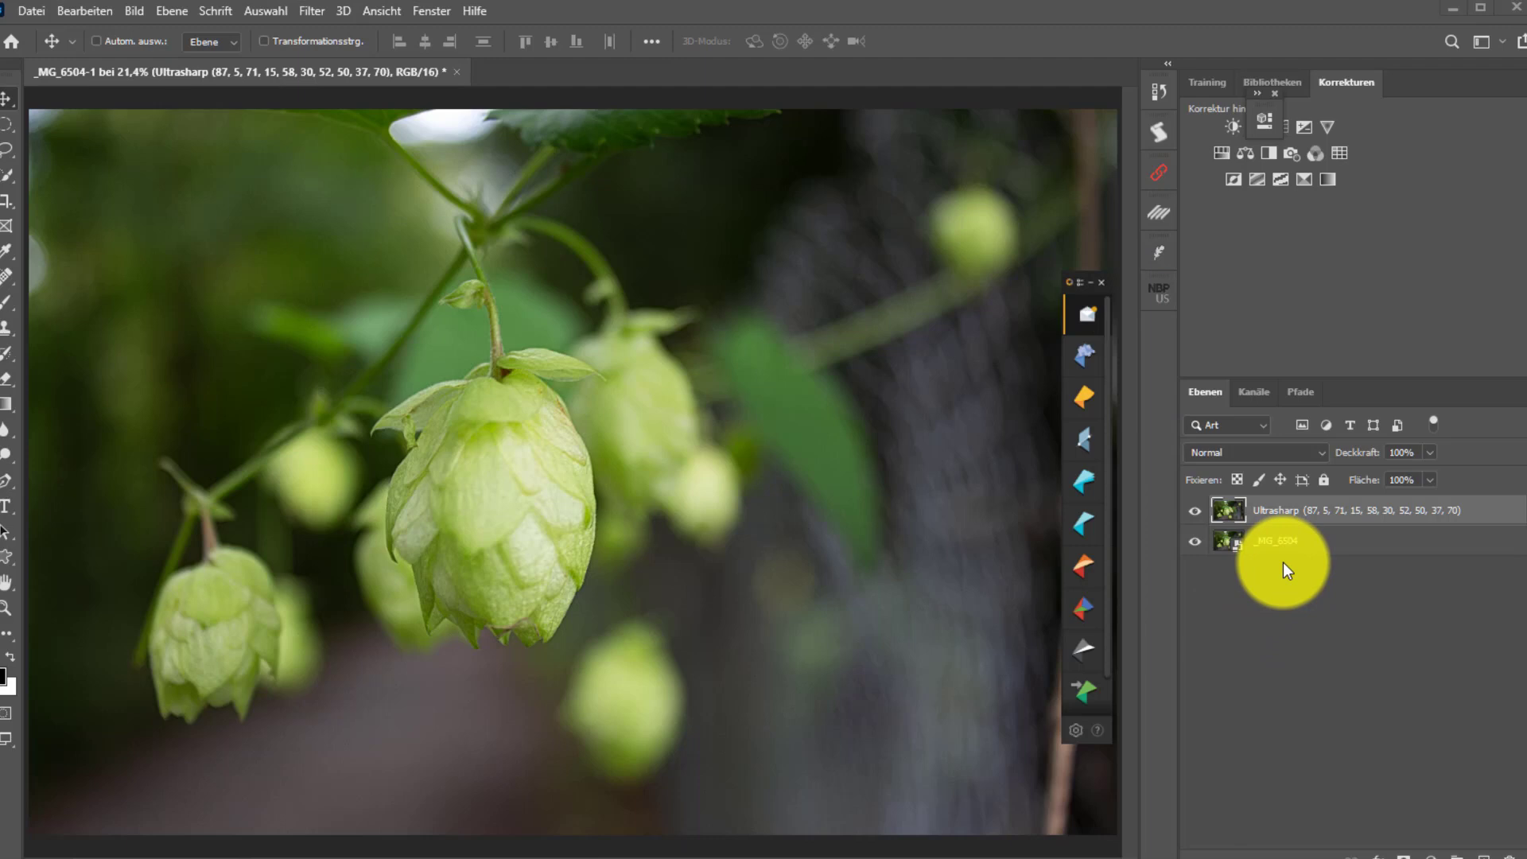
{"action": "left_click", "coordinate": [1195, 545], "text": "alt"}
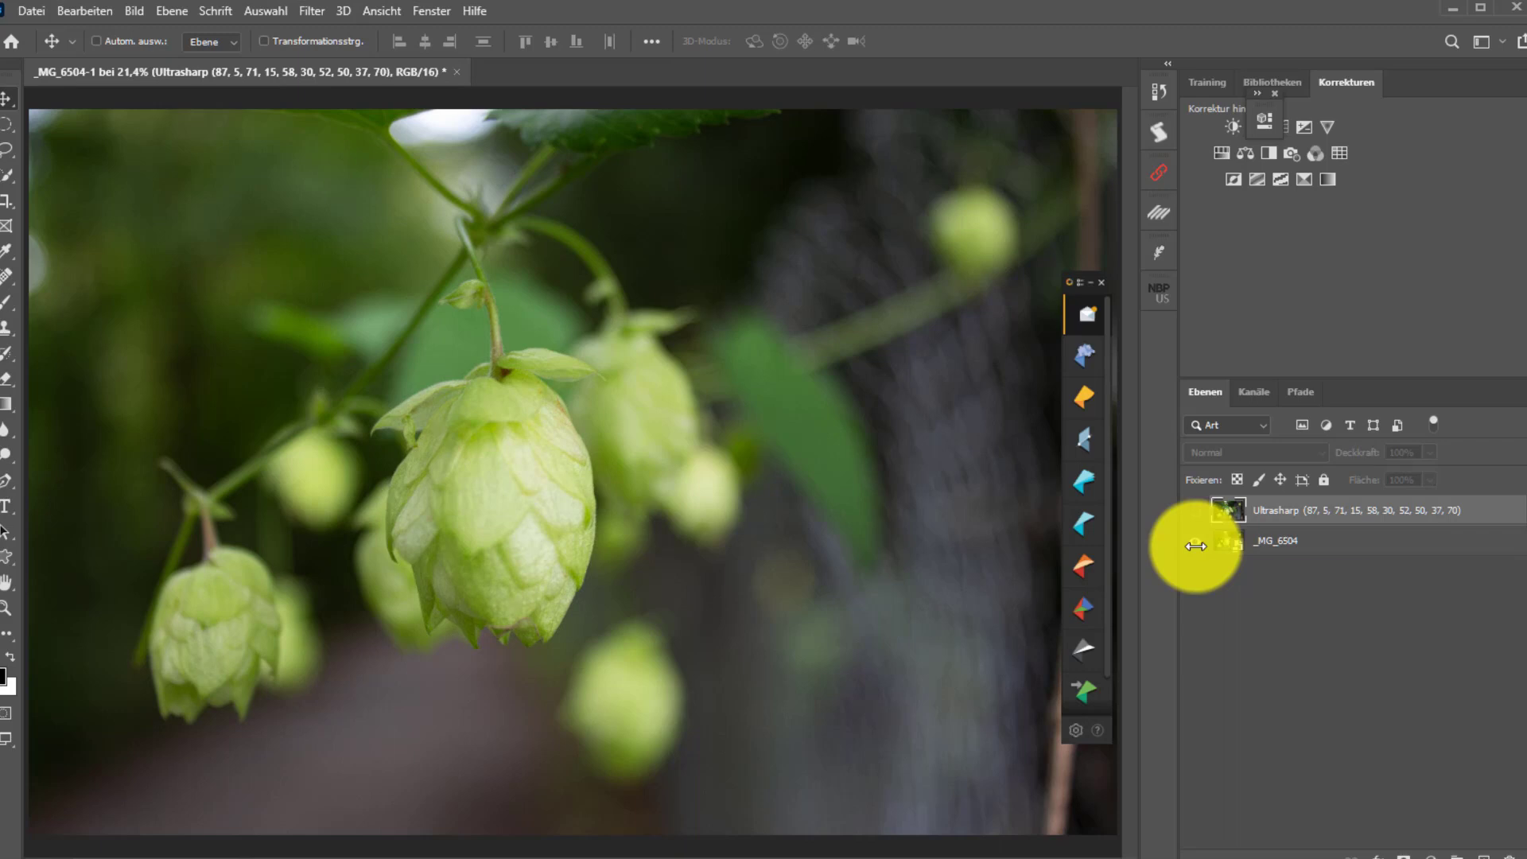
{"action": "left_click", "coordinate": [1278, 544]}
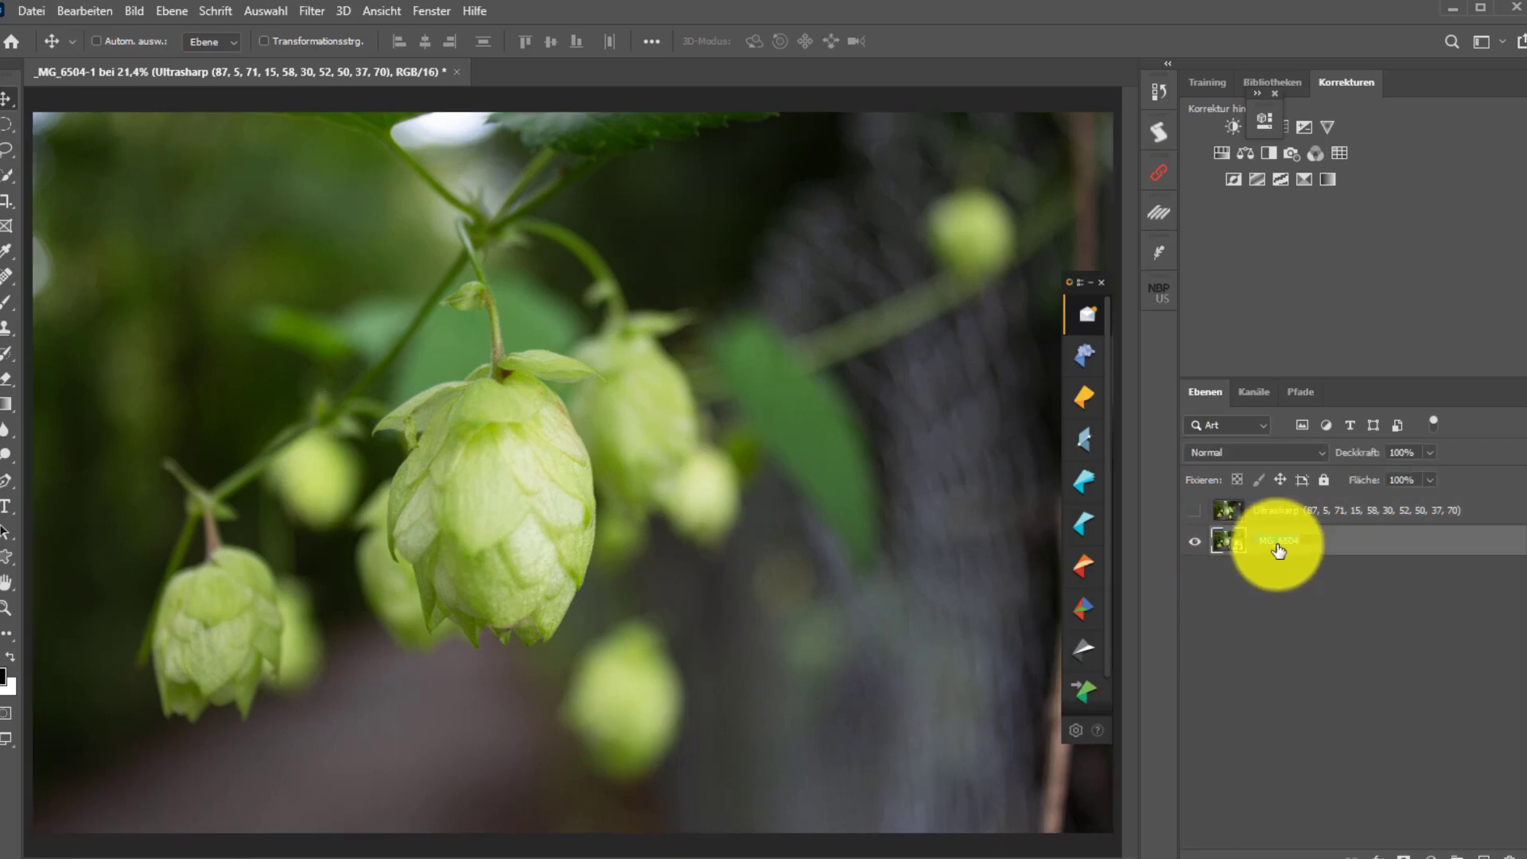
{"action": "double_click", "coordinate": [1276, 544]}
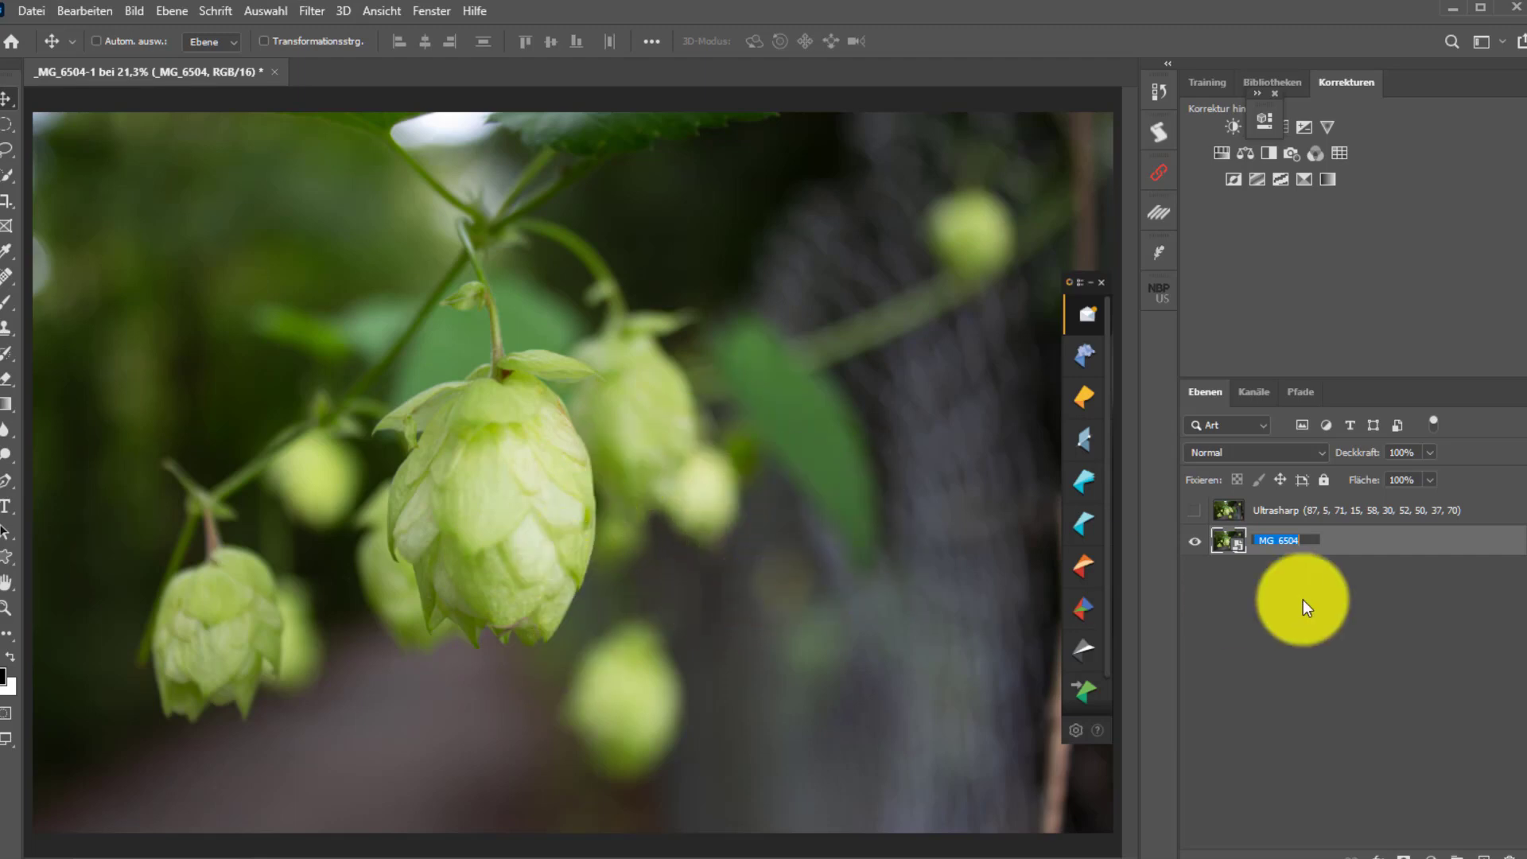
{"action": "left_click", "coordinate": [1196, 522]}
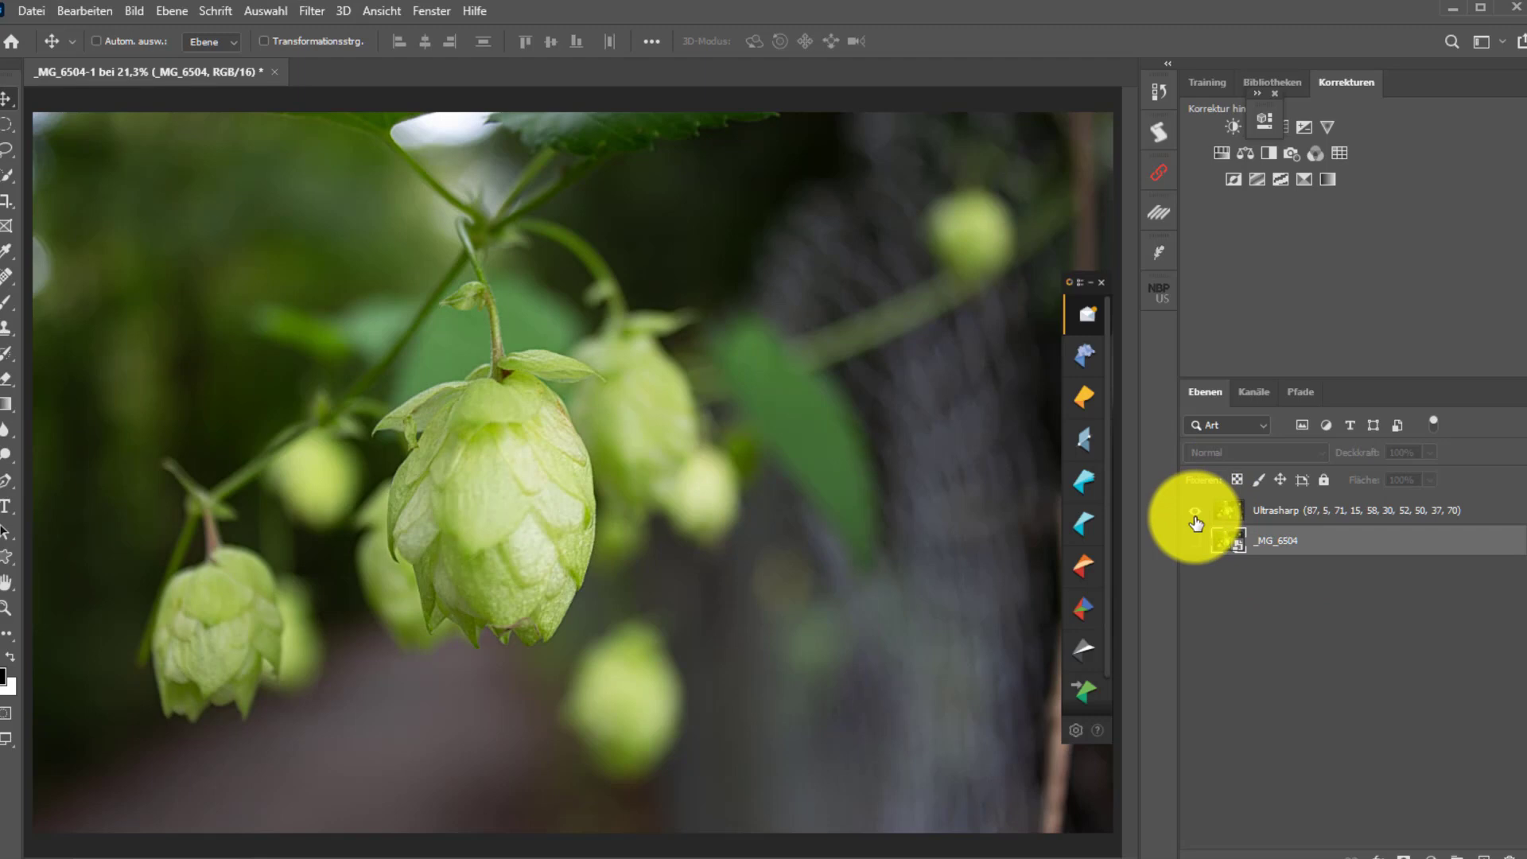
{"action": "left_click", "coordinate": [1196, 523], "text": "alt"}
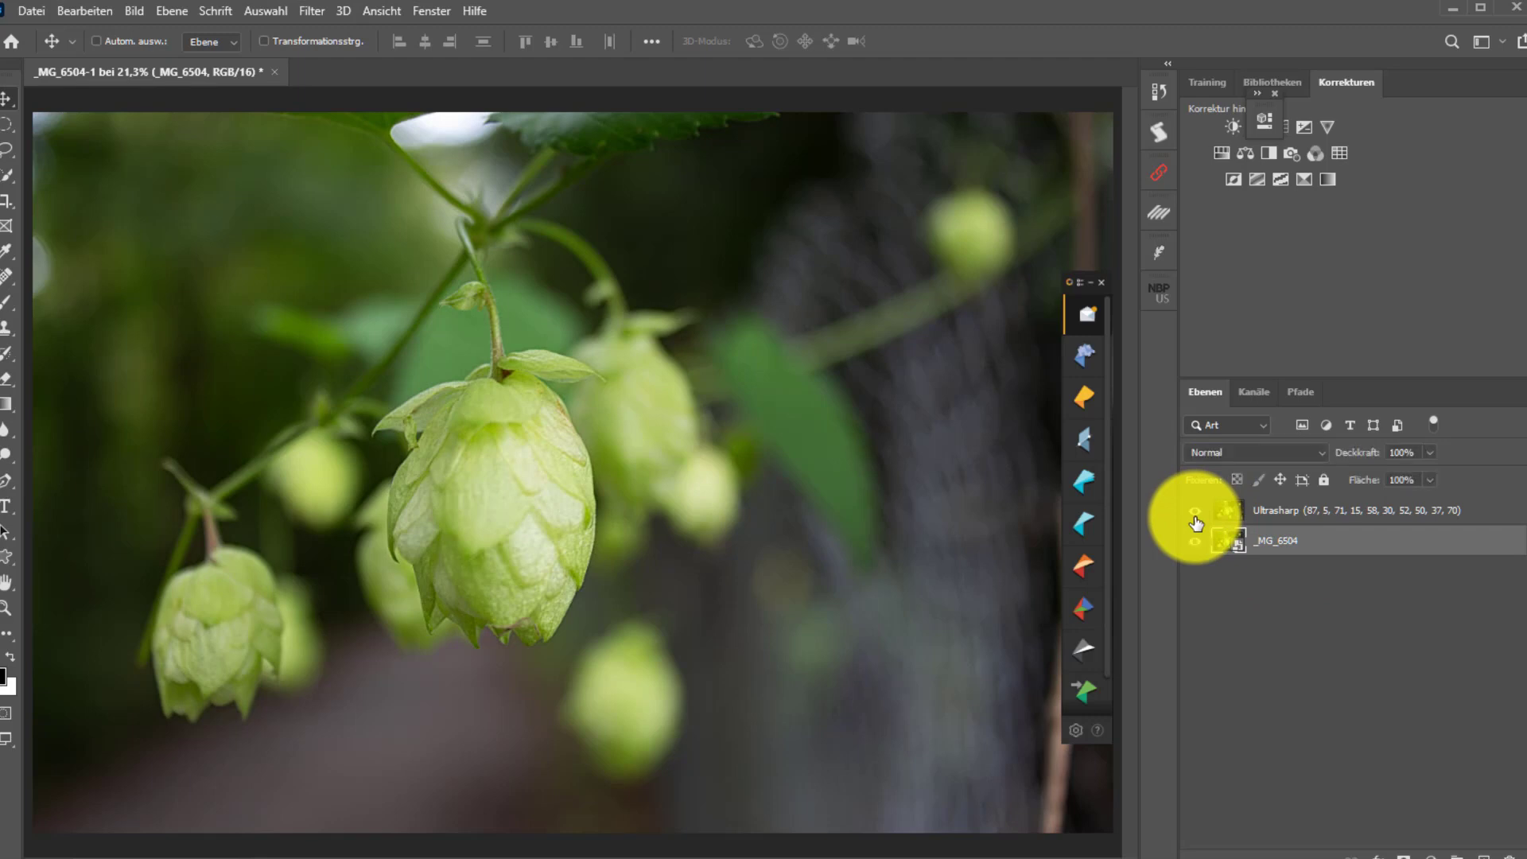
{"action": "left_click", "coordinate": [1196, 546], "text": "alt"}
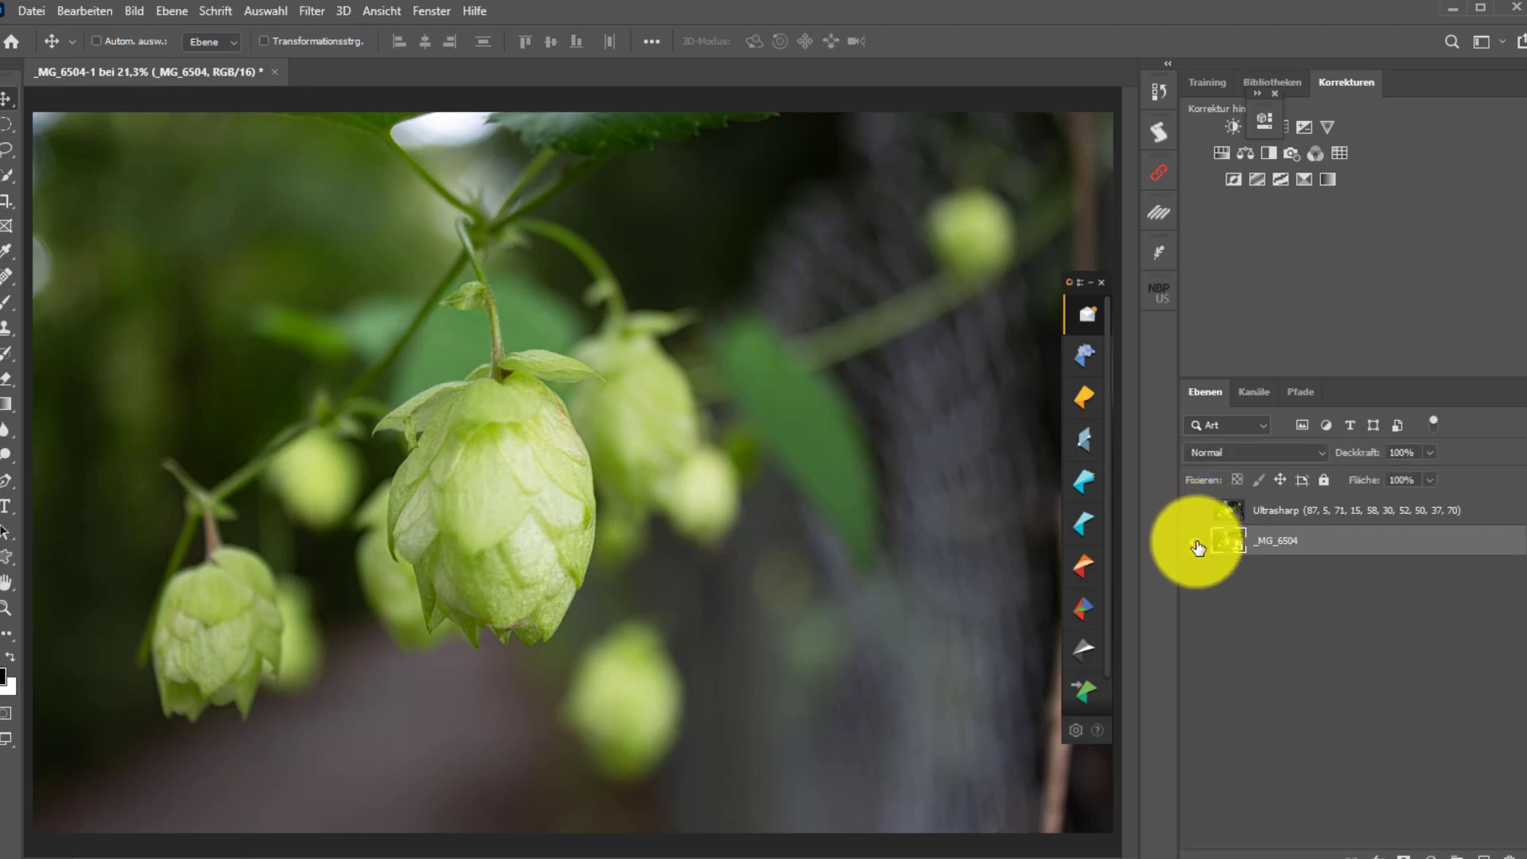
{"action": "left_click", "coordinate": [1196, 546], "text": "alt"}
{"action": "left_click", "coordinate": [1196, 546], "text": "alt"}
{"action": "left_click", "coordinate": [1196, 546], "text": "alt"}
{"action": "left_click", "coordinate": [1196, 546], "text": "alt"}
{"action": "left_click", "coordinate": [1196, 546], "text": "alt"}
{"action": "left_click", "coordinate": [1196, 546], "text": "alt"}
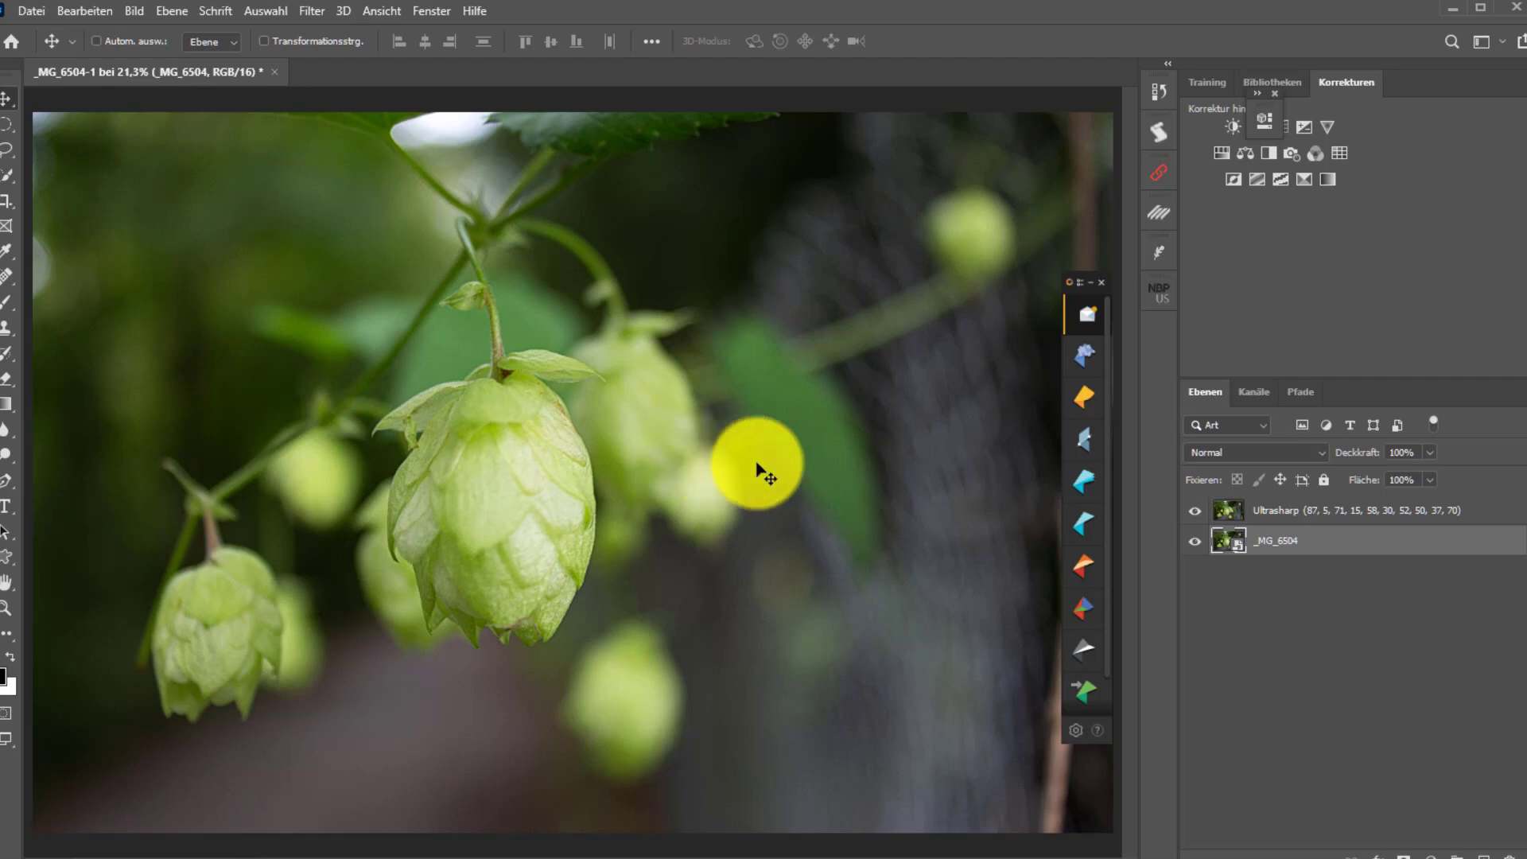
- Duplicate the Ultrasharp layer, hide the original, and reopen the NBP Ultrasharp panel
{"action": "left_click", "coordinate": [1274, 513]}
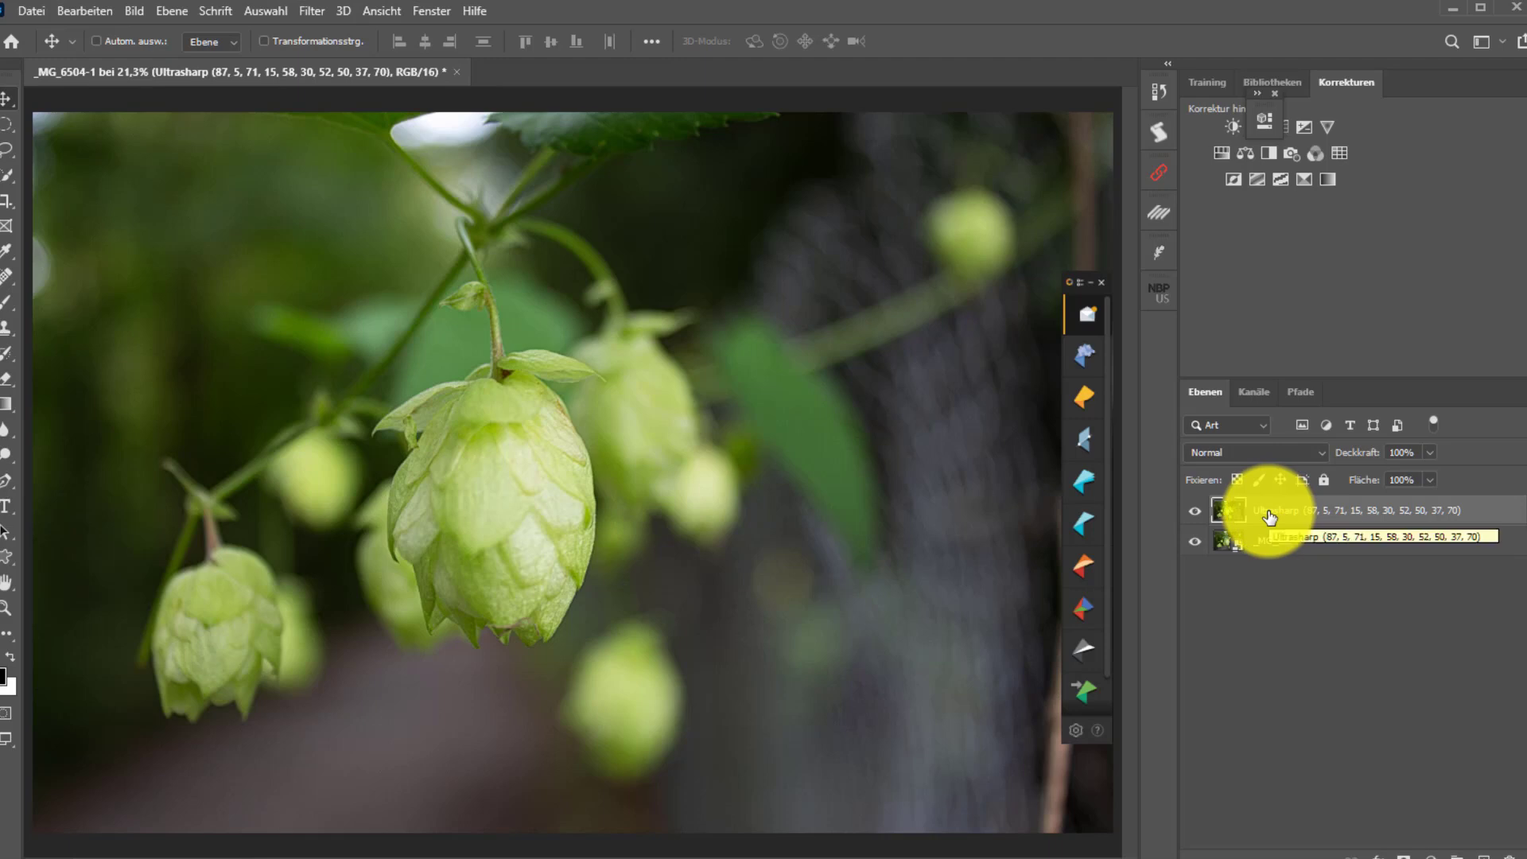
{"action": "key", "text": "ctrl+j"}
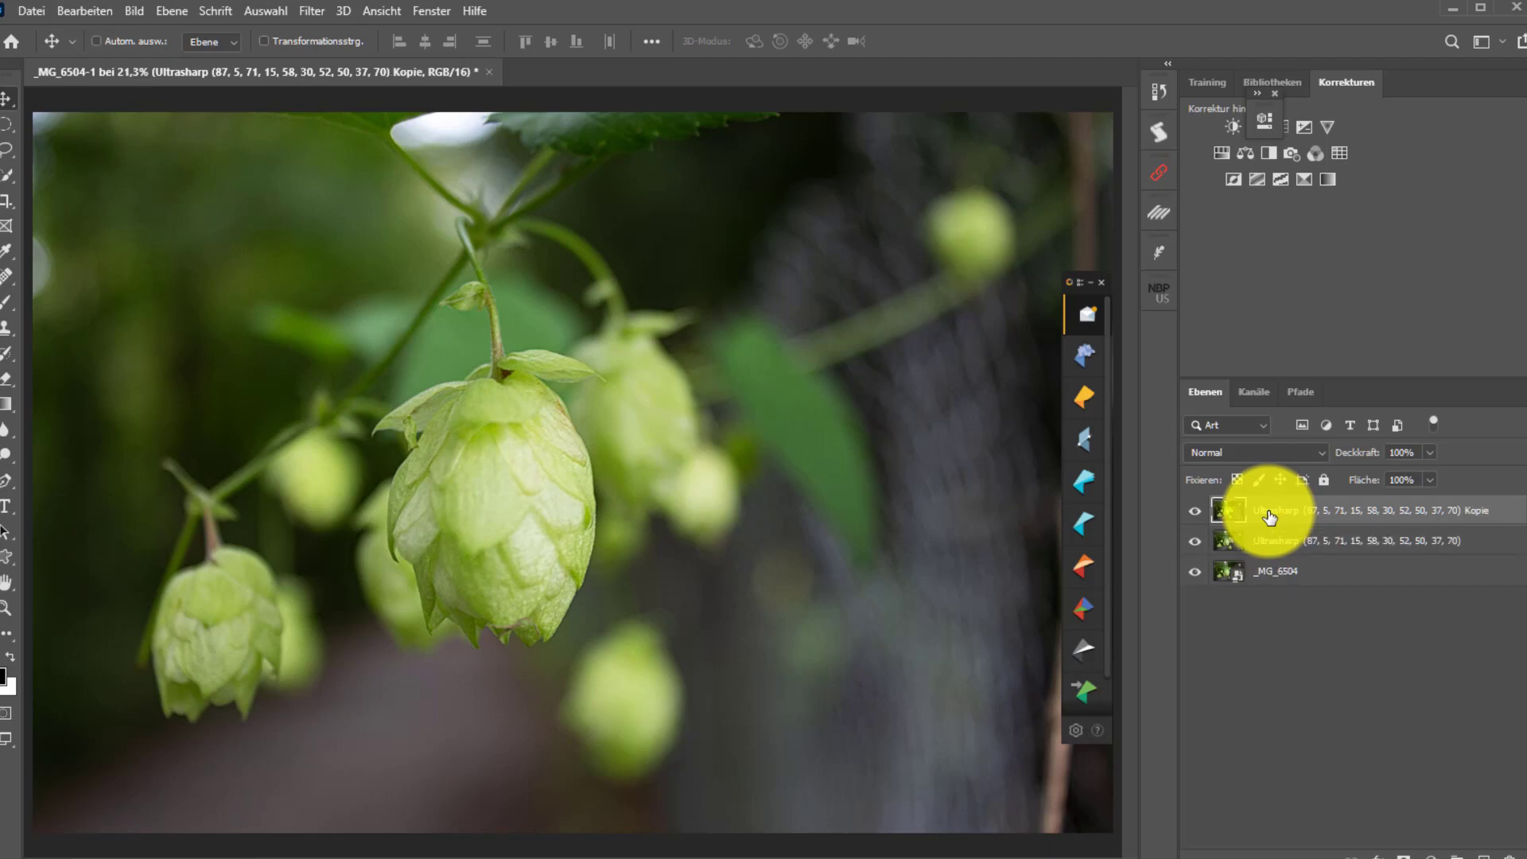
{"action": "left_click", "coordinate": [1288, 544]}
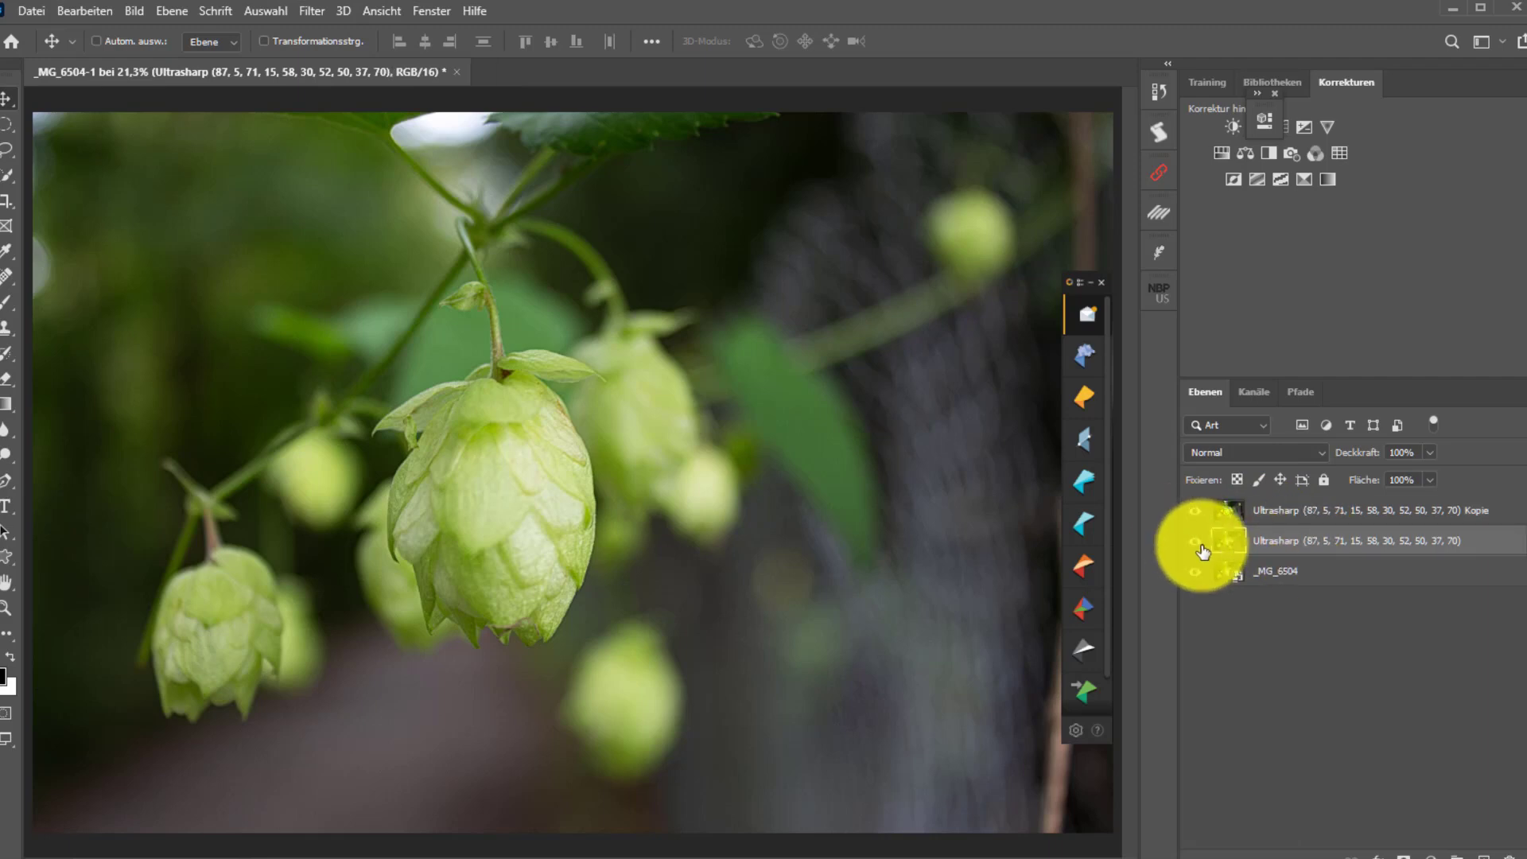
{"action": "left_click", "coordinate": [1308, 513]}
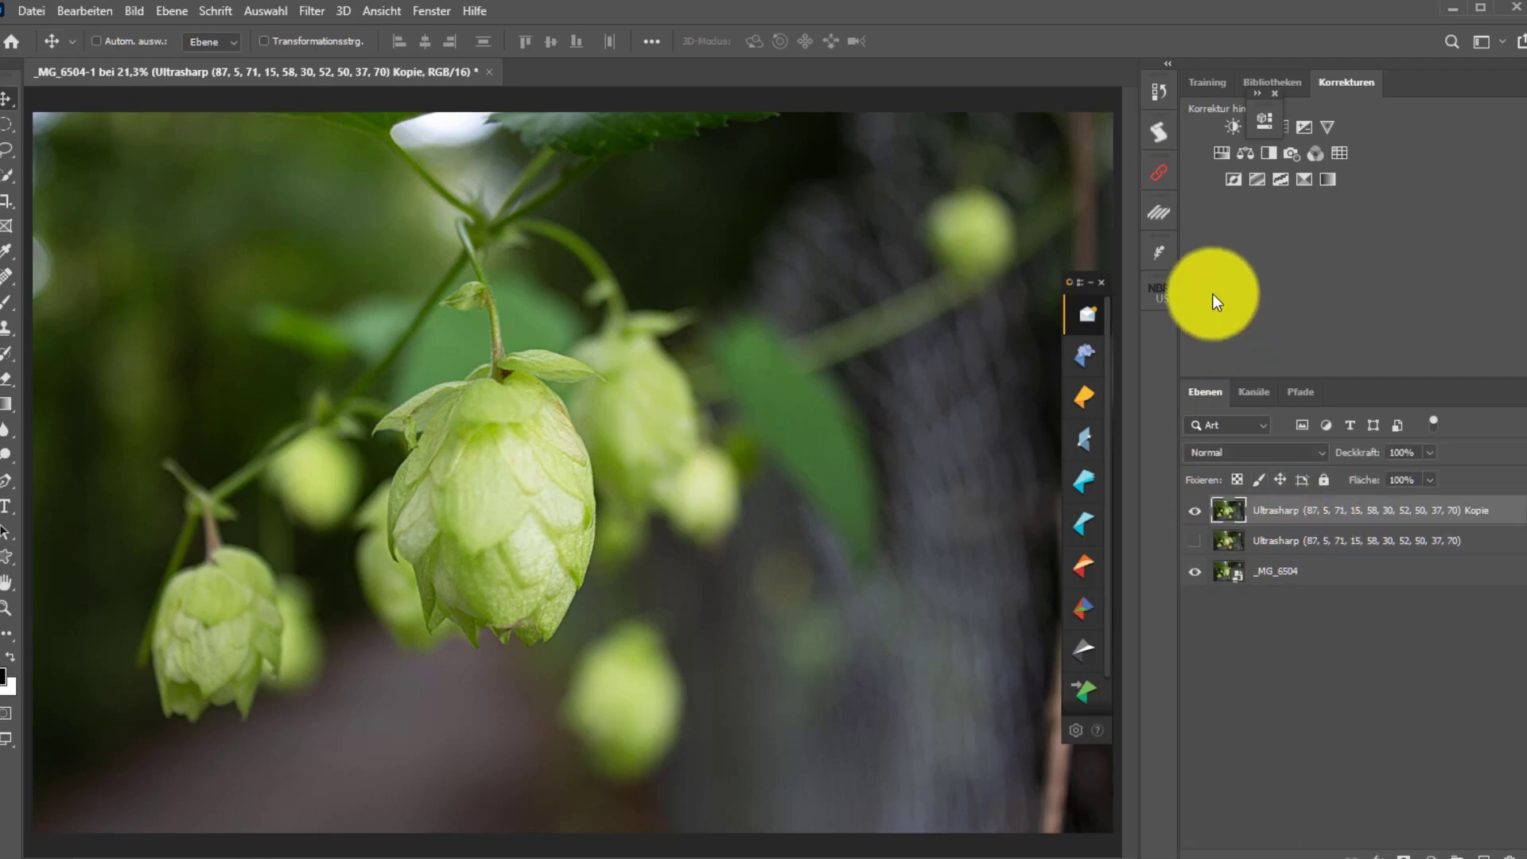
{"action": "left_click", "coordinate": [1162, 296]}
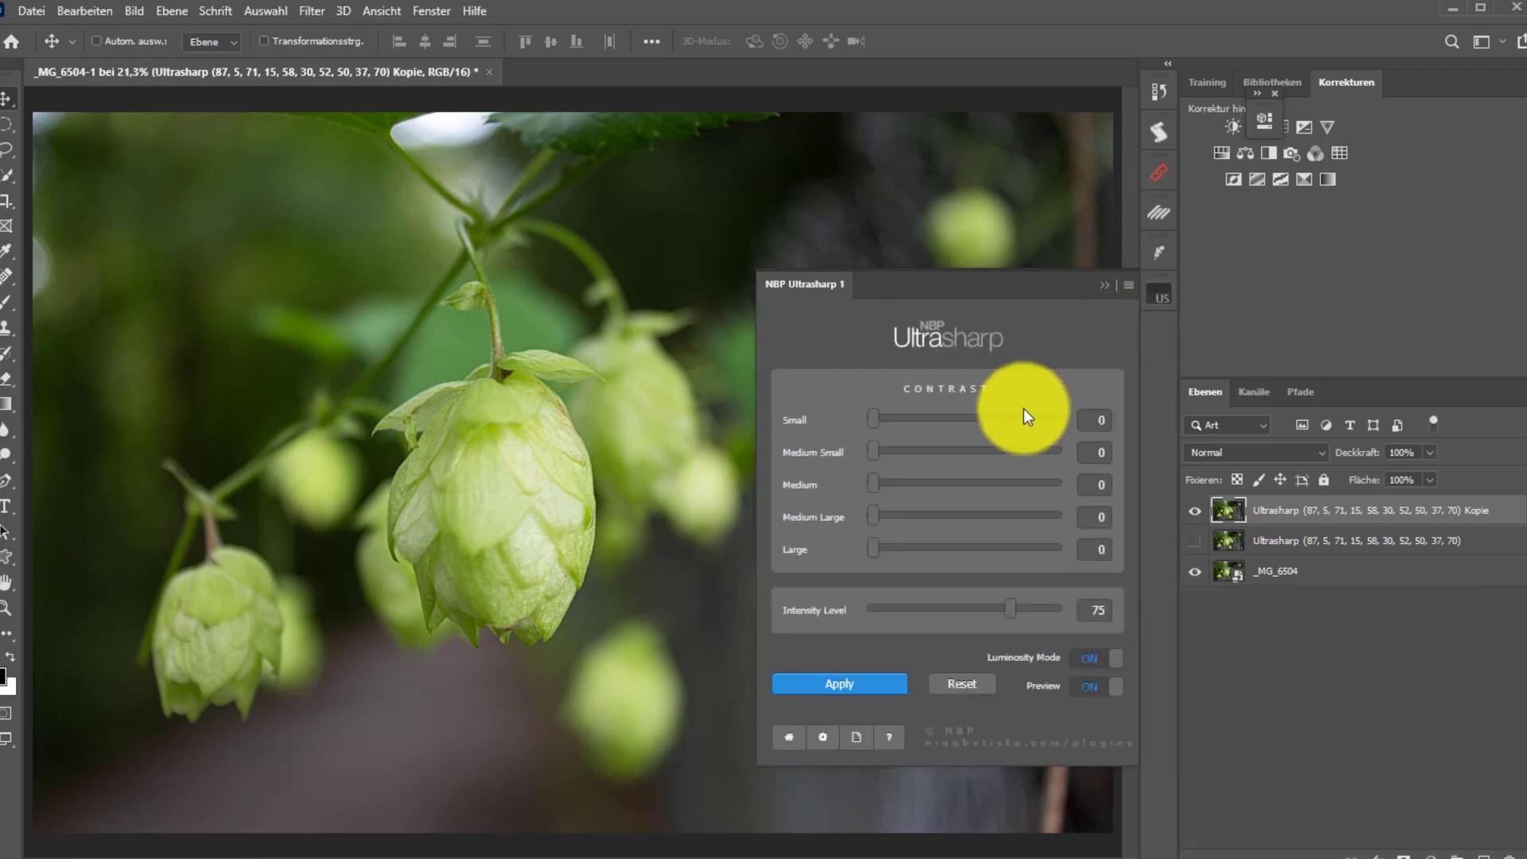
- Set the copy's contrast to Small 176, Medium Small 134, Medium 131, Medium Large 134
{"action": "left_click_drag", "start_coordinate": [873, 420], "coordinate": [980, 414]}
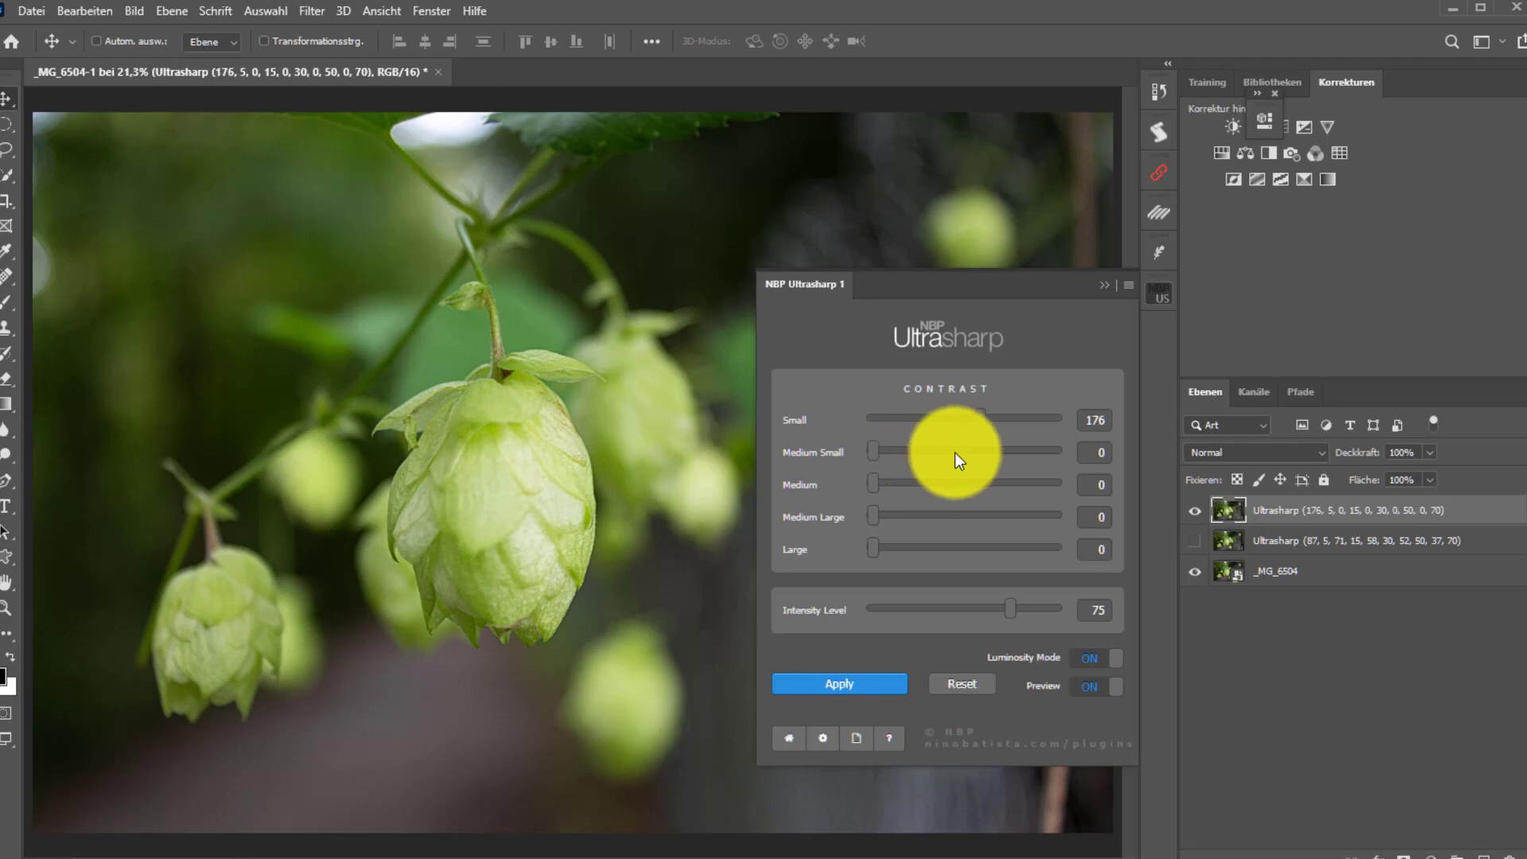
{"action": "left_click", "coordinate": [956, 452]}
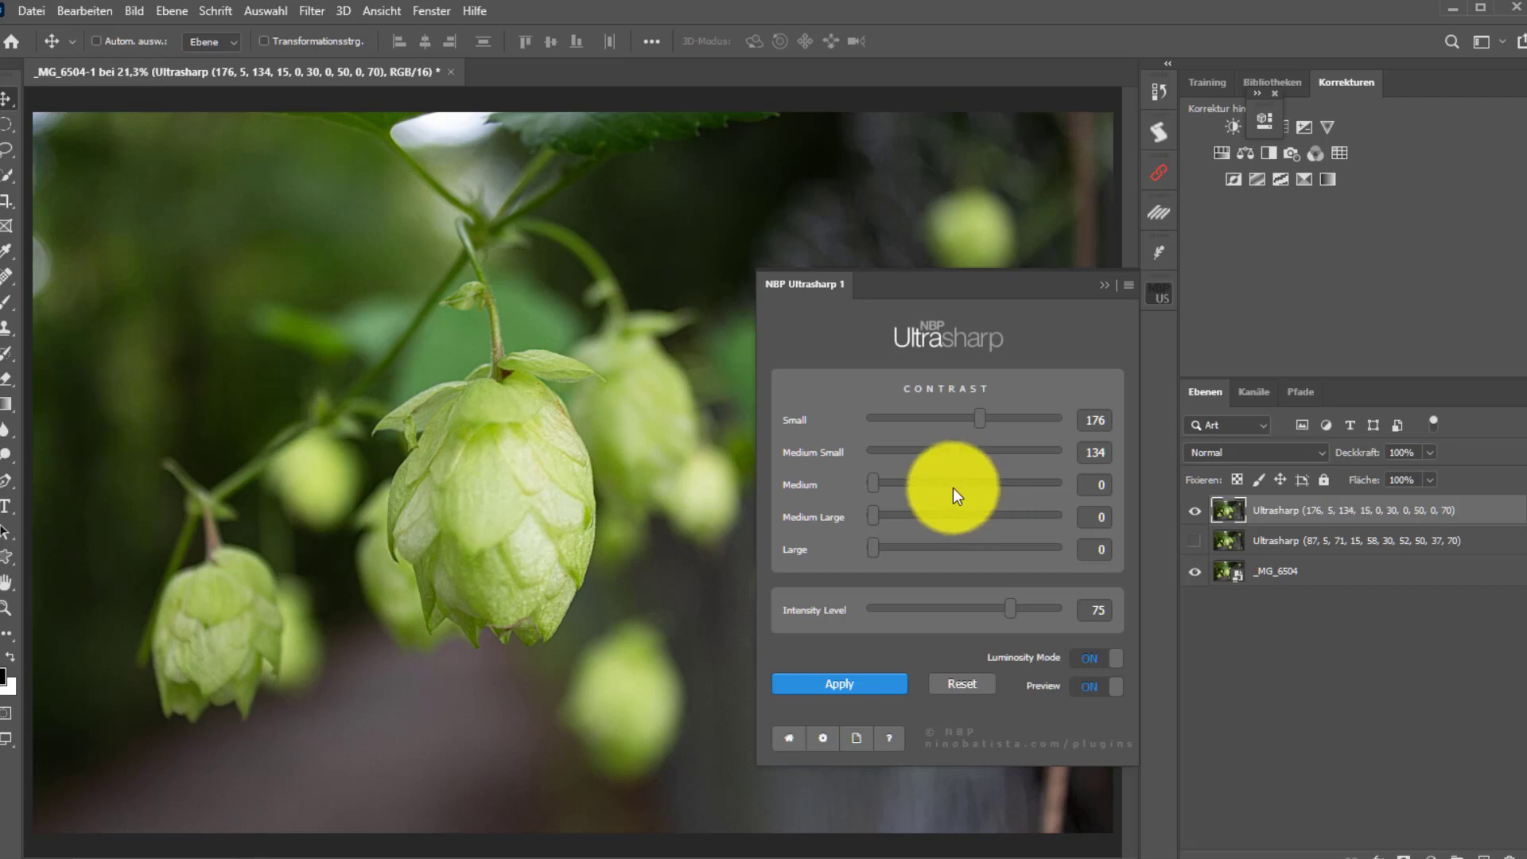
{"action": "left_click", "coordinate": [952, 486]}
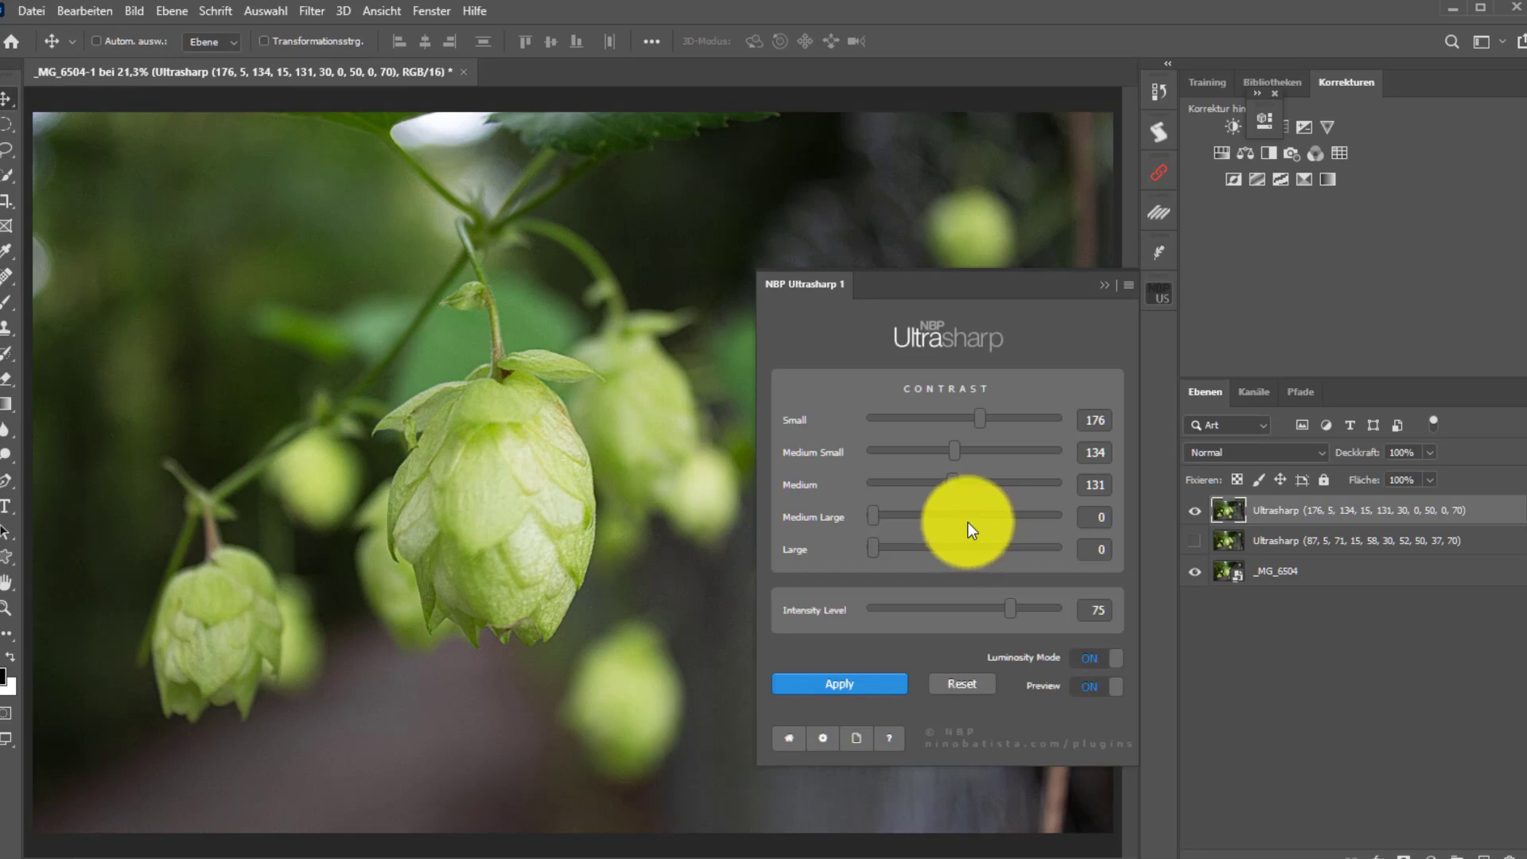
{"action": "left_click", "coordinate": [956, 518]}
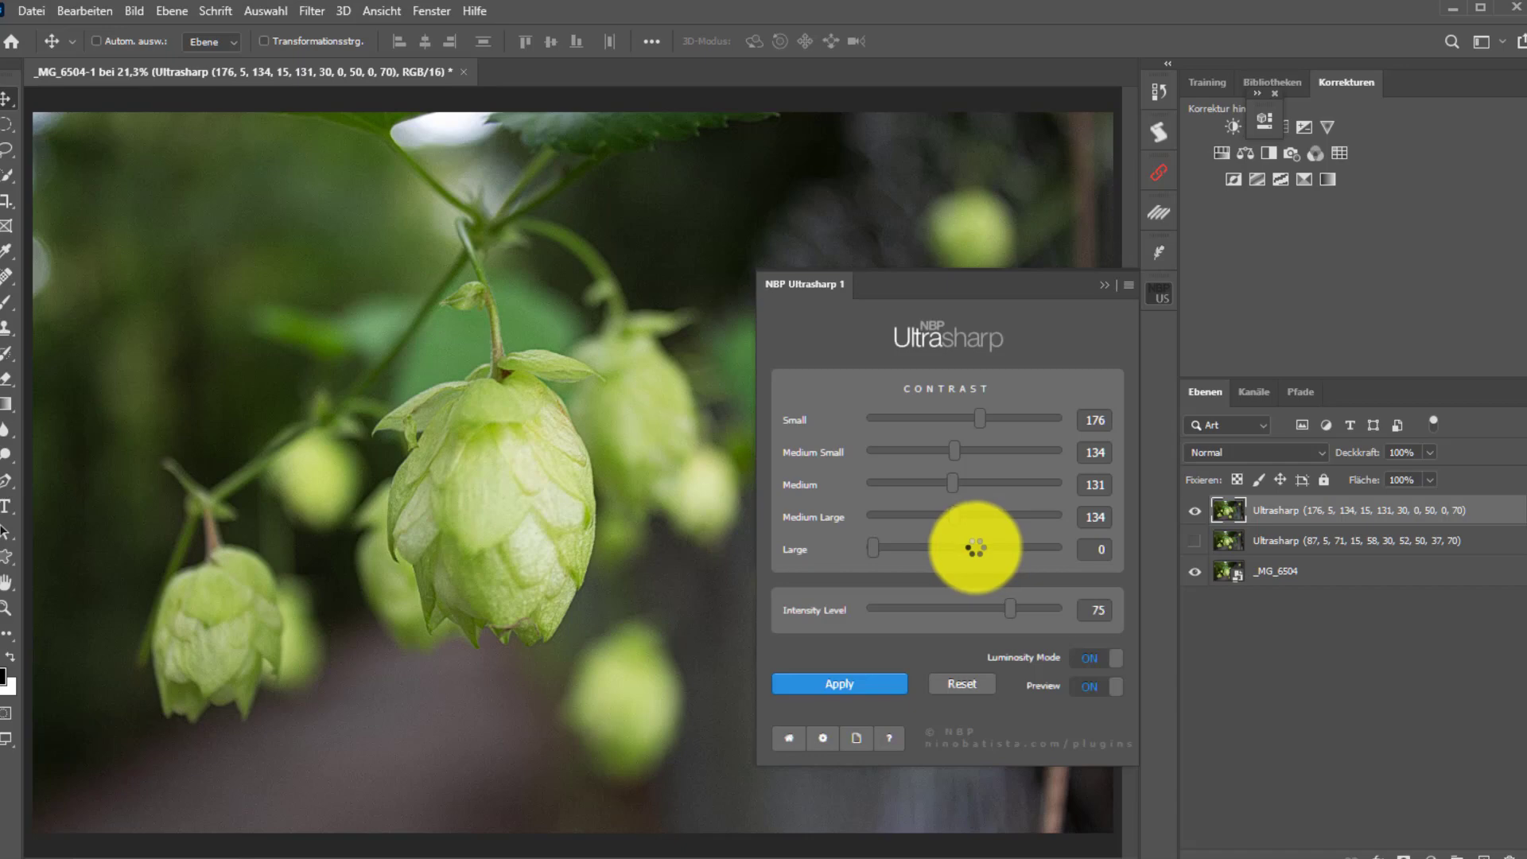
- Set Large contrast to 168 and Intensity Level to 86 for the second pass
{"action": "left_click", "coordinate": [975, 547]}
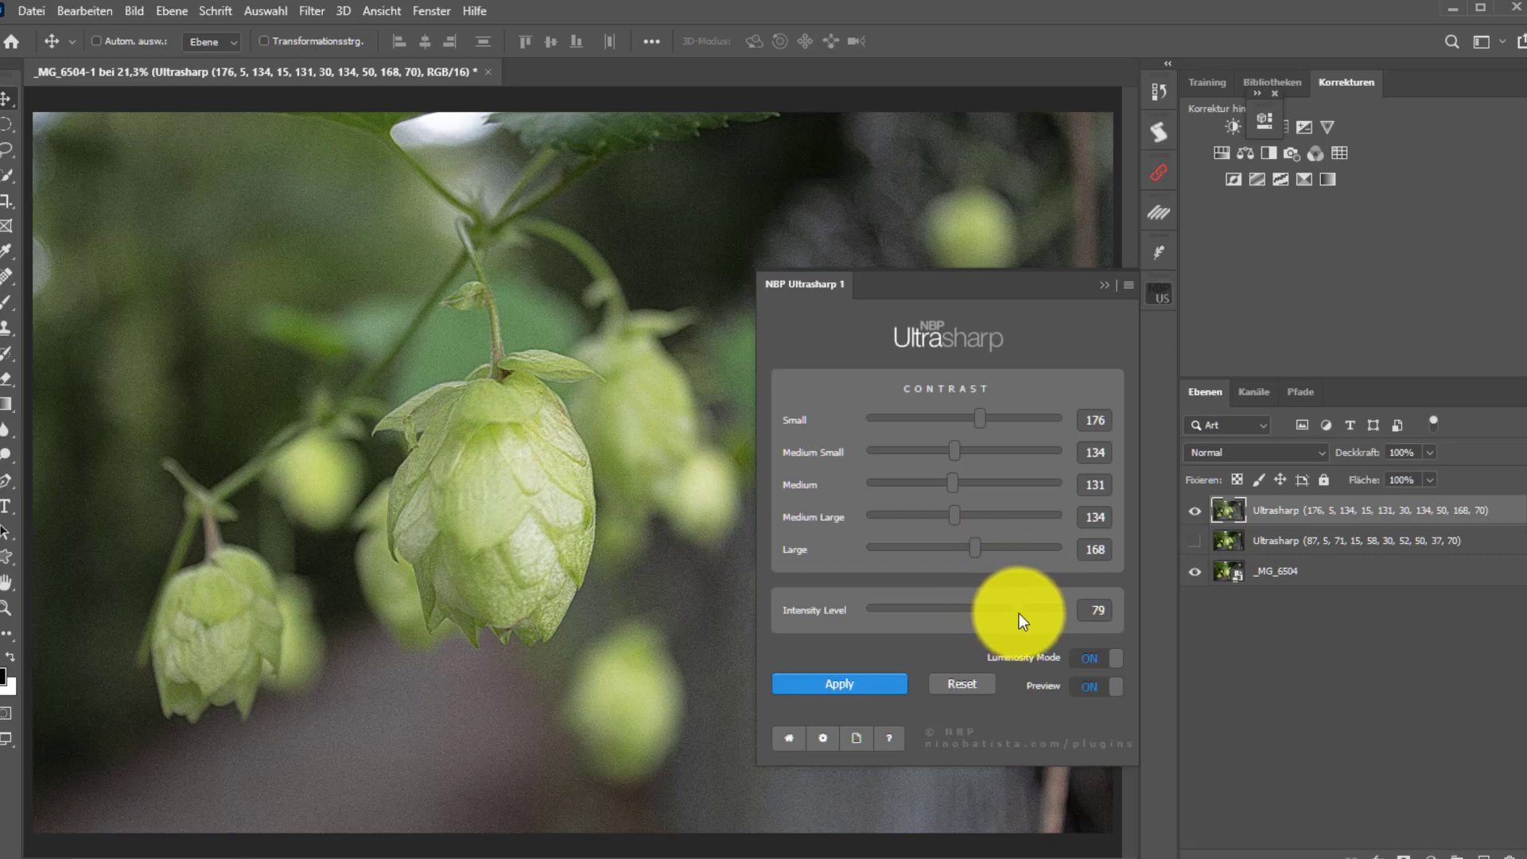
{"action": "left_click_drag", "start_coordinate": [1022, 621], "coordinate": [1033, 610]}
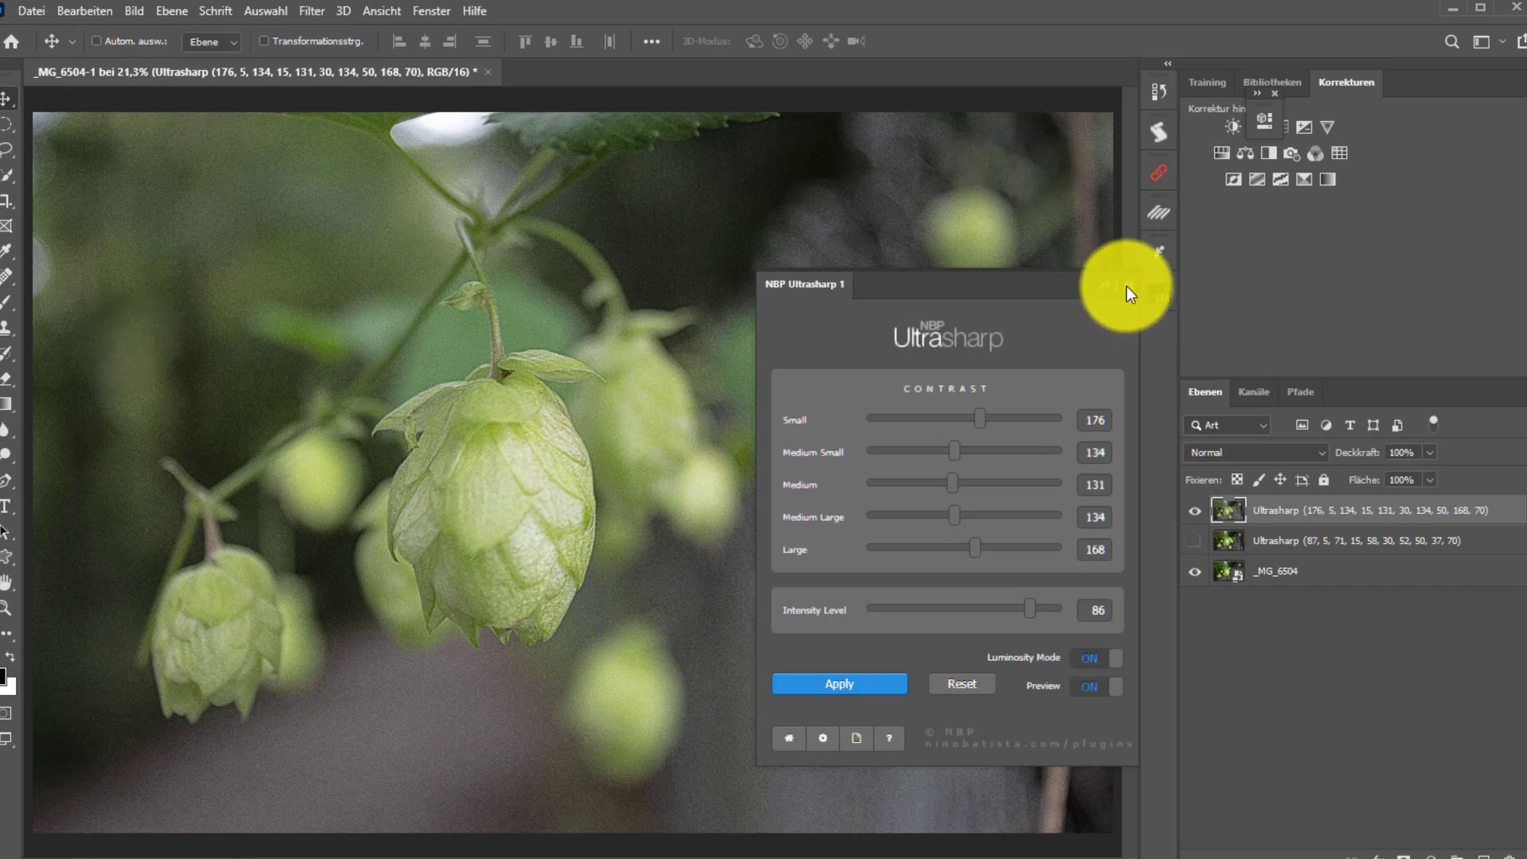
- Close the Ultrasharp panel and toggle the sharpened layers against the original
{"action": "left_click", "coordinate": [1104, 289]}
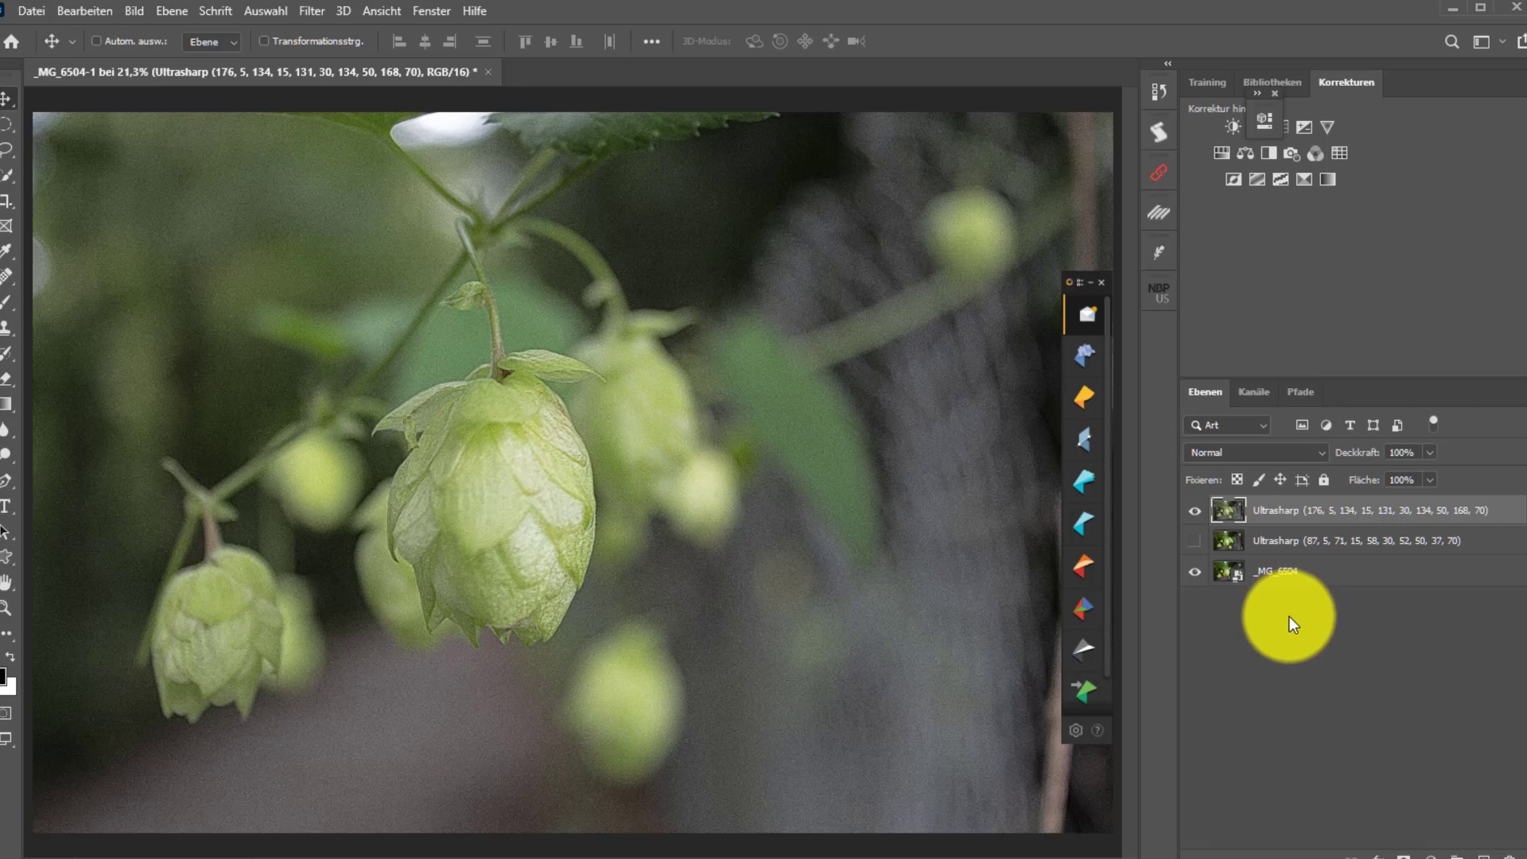
{"action": "left_click", "coordinate": [1196, 583], "text": "alt"}
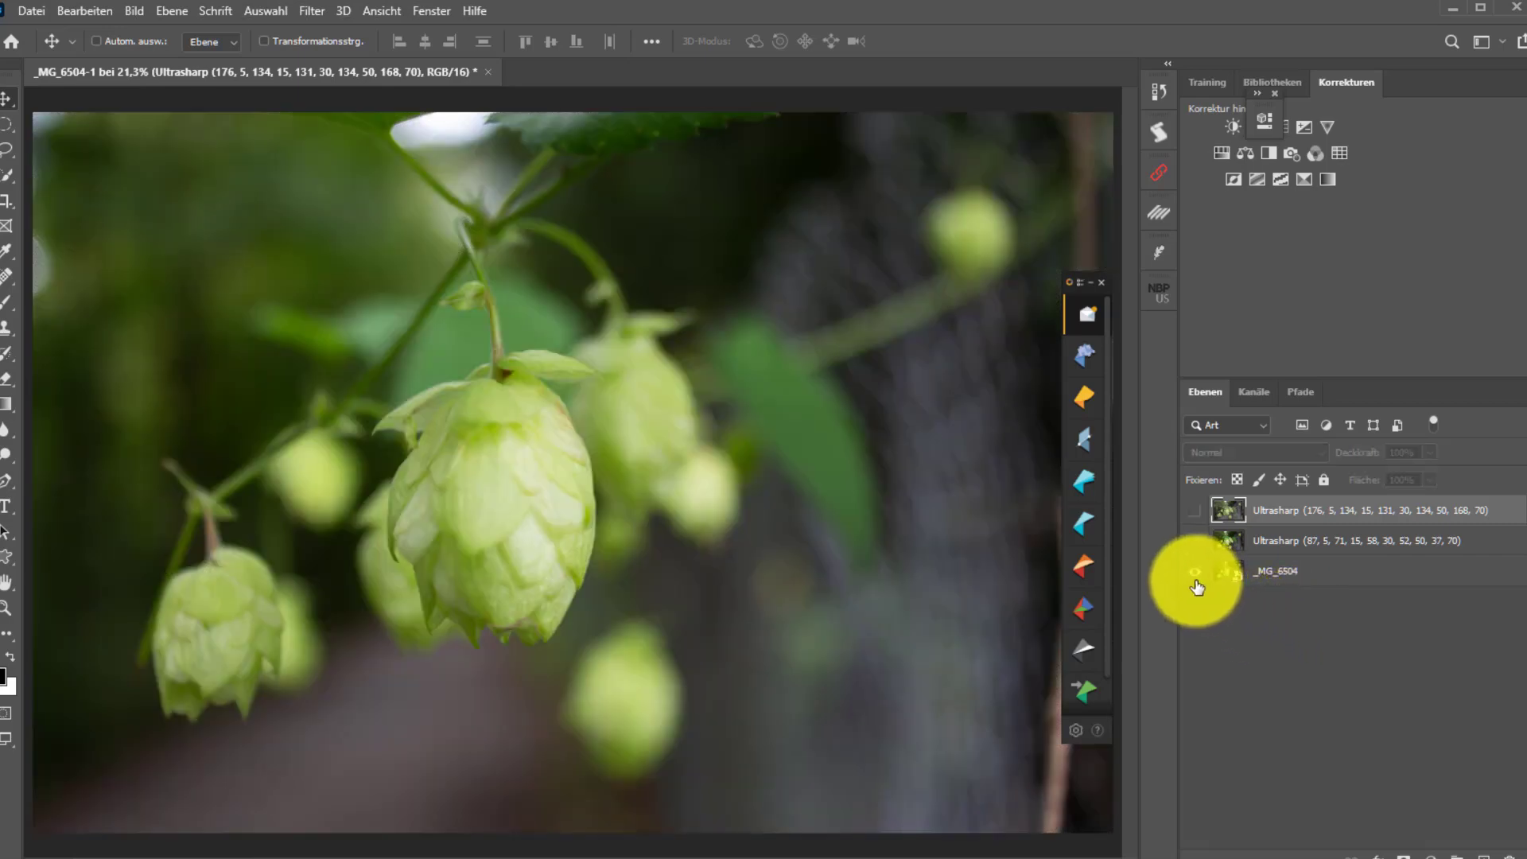
{"action": "left_click", "coordinate": [1195, 583], "text": "alt"}
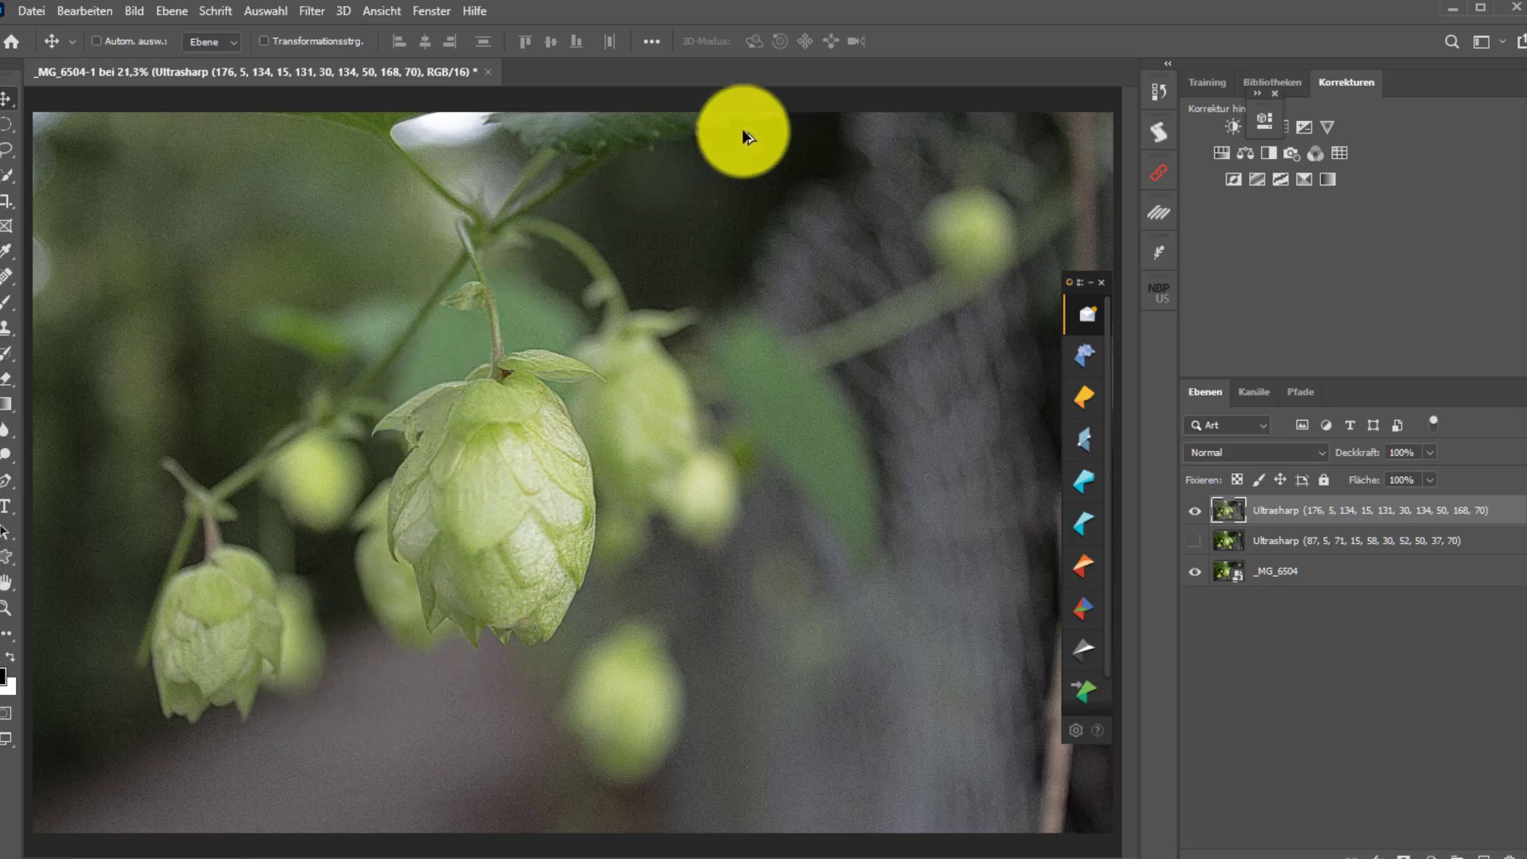
{"action": "left_click", "coordinate": [1195, 513]}
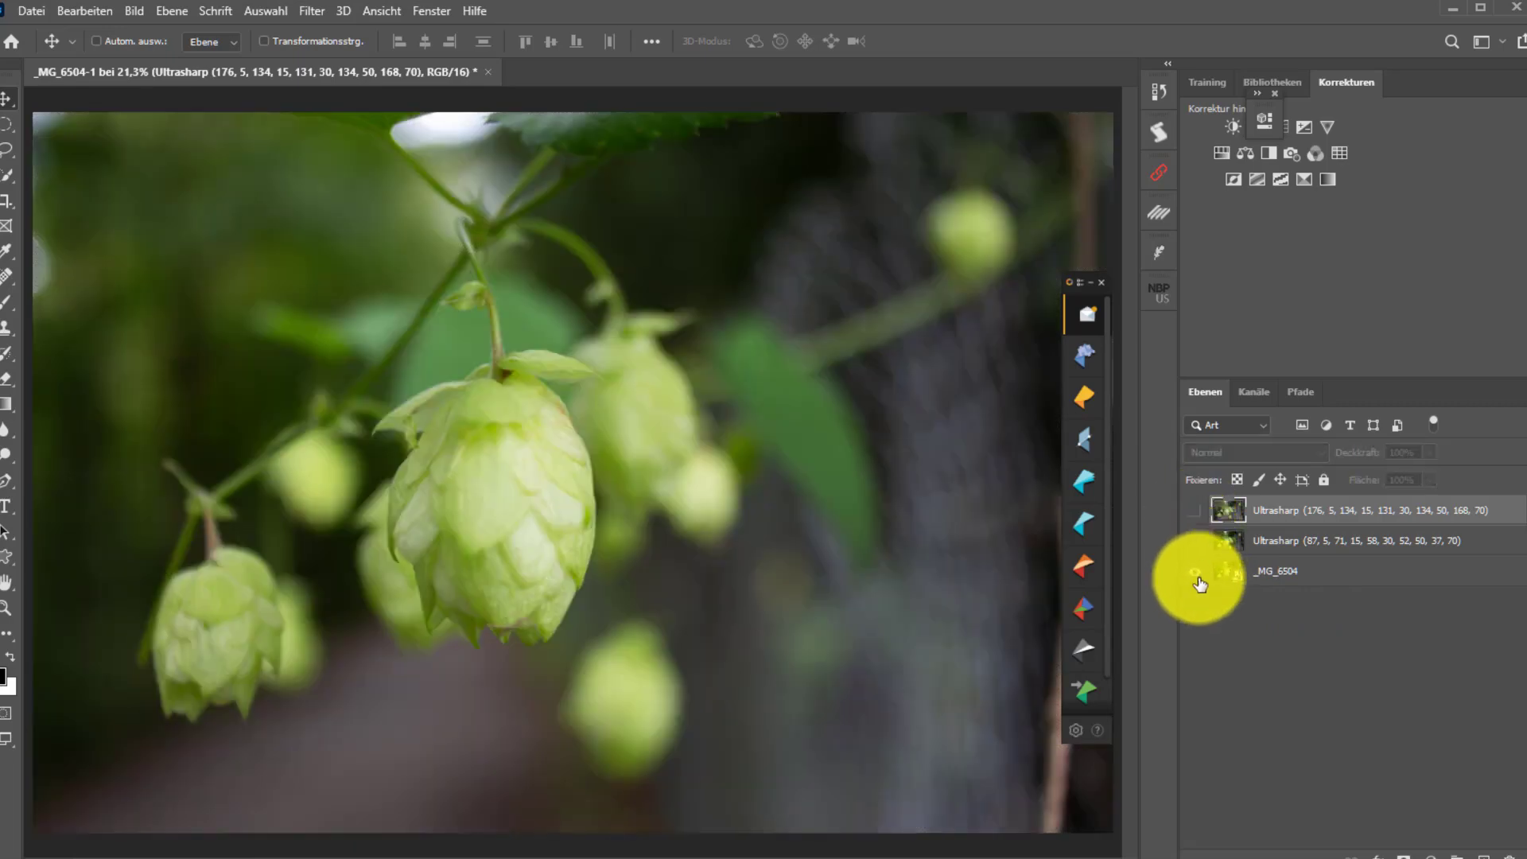
- Toggle the top sharpened copy repeatedly, ending with only it visible
{"action": "left_click", "coordinate": [1197, 579]}
{"action": "left_click", "coordinate": [1197, 579]}
{"action": "left_click", "coordinate": [1198, 579], "text": "alt"}
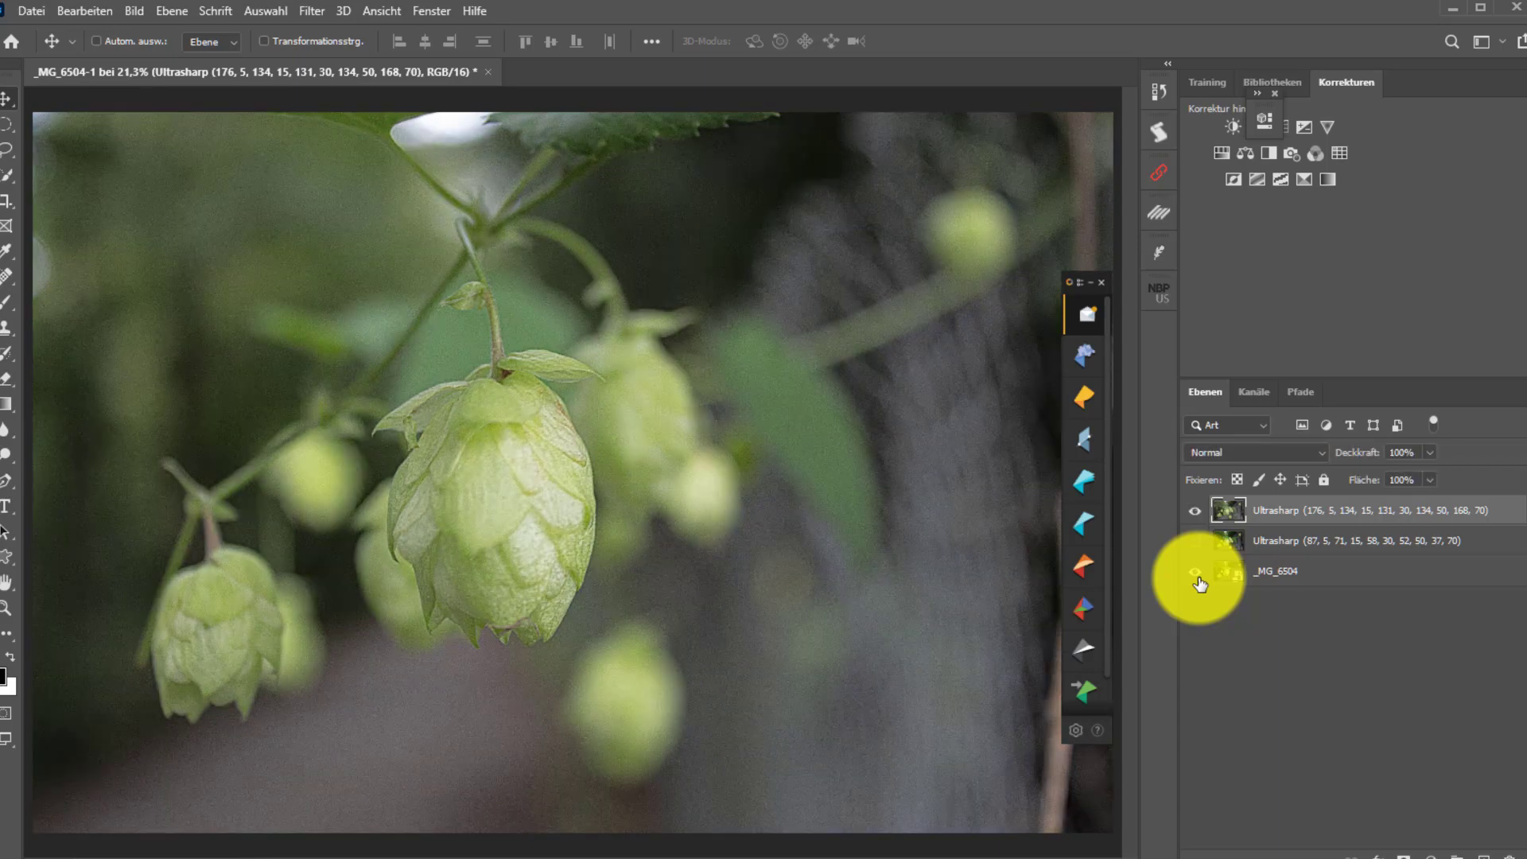
{"action": "left_click", "coordinate": [1197, 578], "text": "alt"}
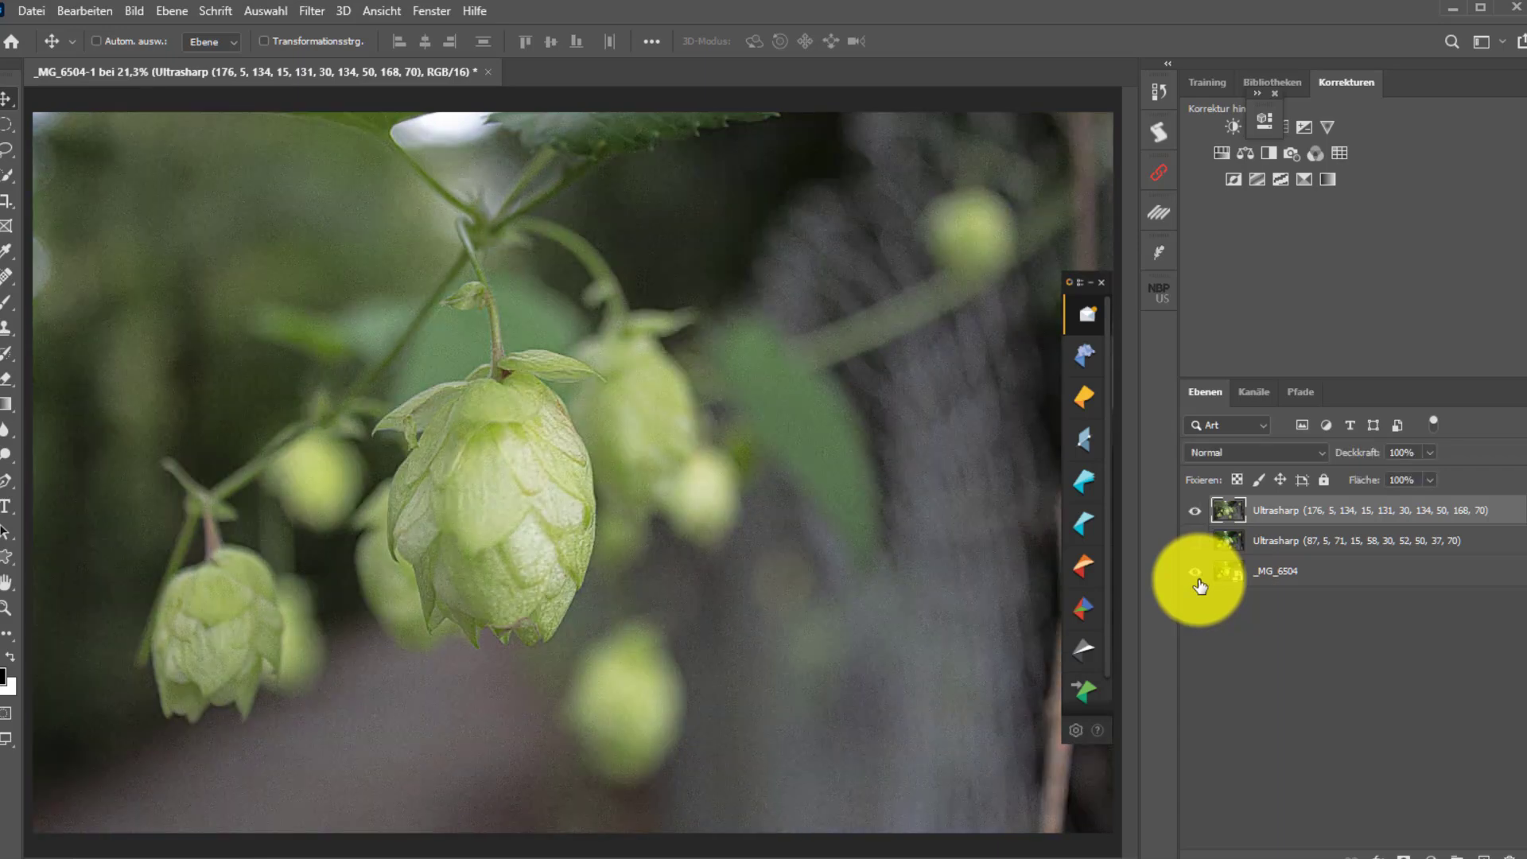
{"action": "left_click", "coordinate": [1197, 579], "text": "alt"}
{"action": "left_click", "coordinate": [1200, 586], "text": "alt"}
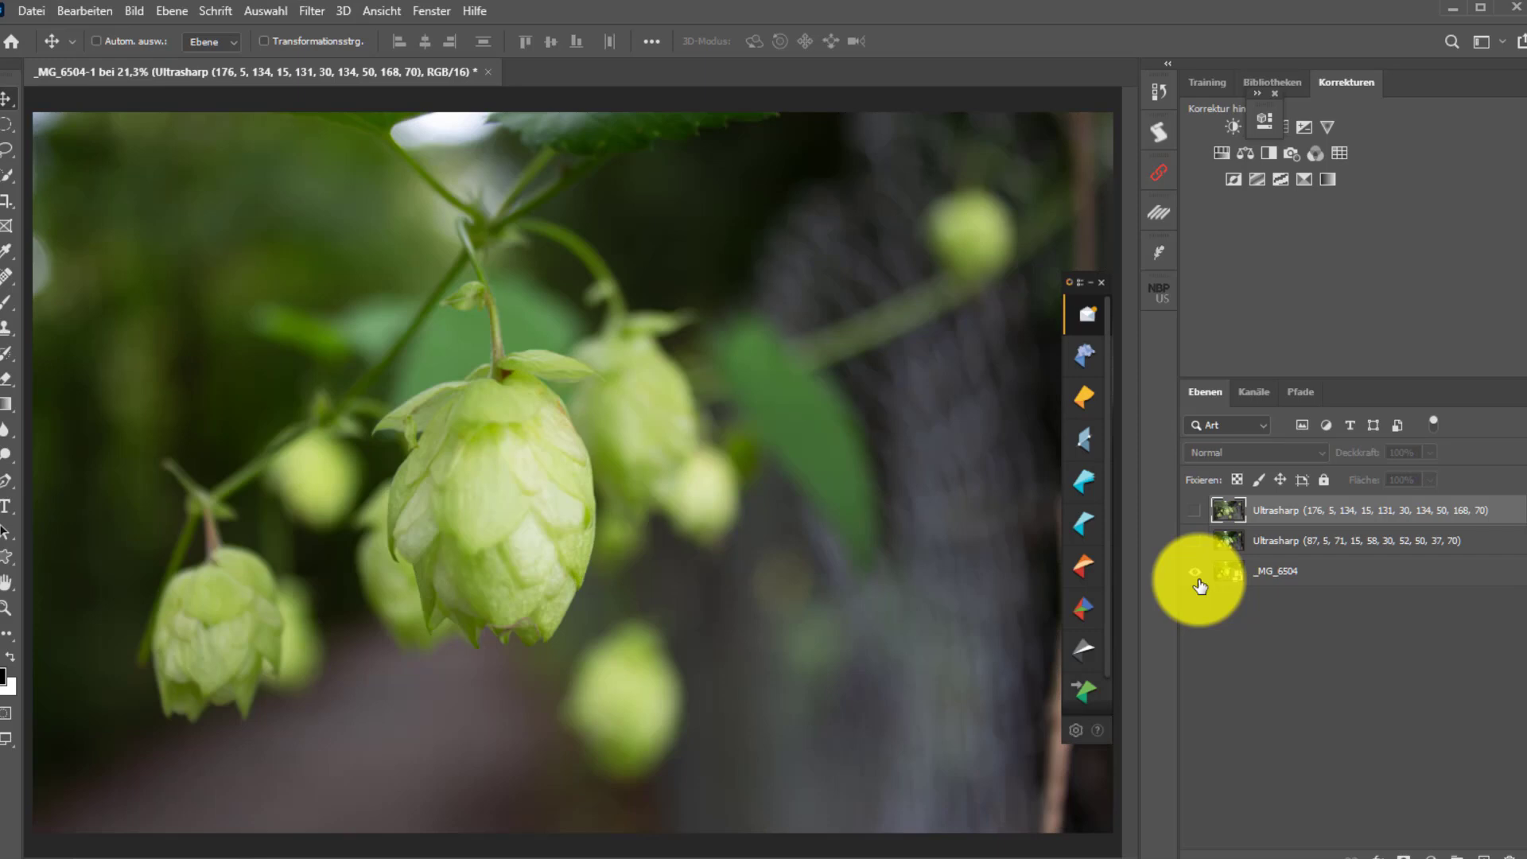
{"action": "left_click", "coordinate": [1195, 510], "text": "alt"}
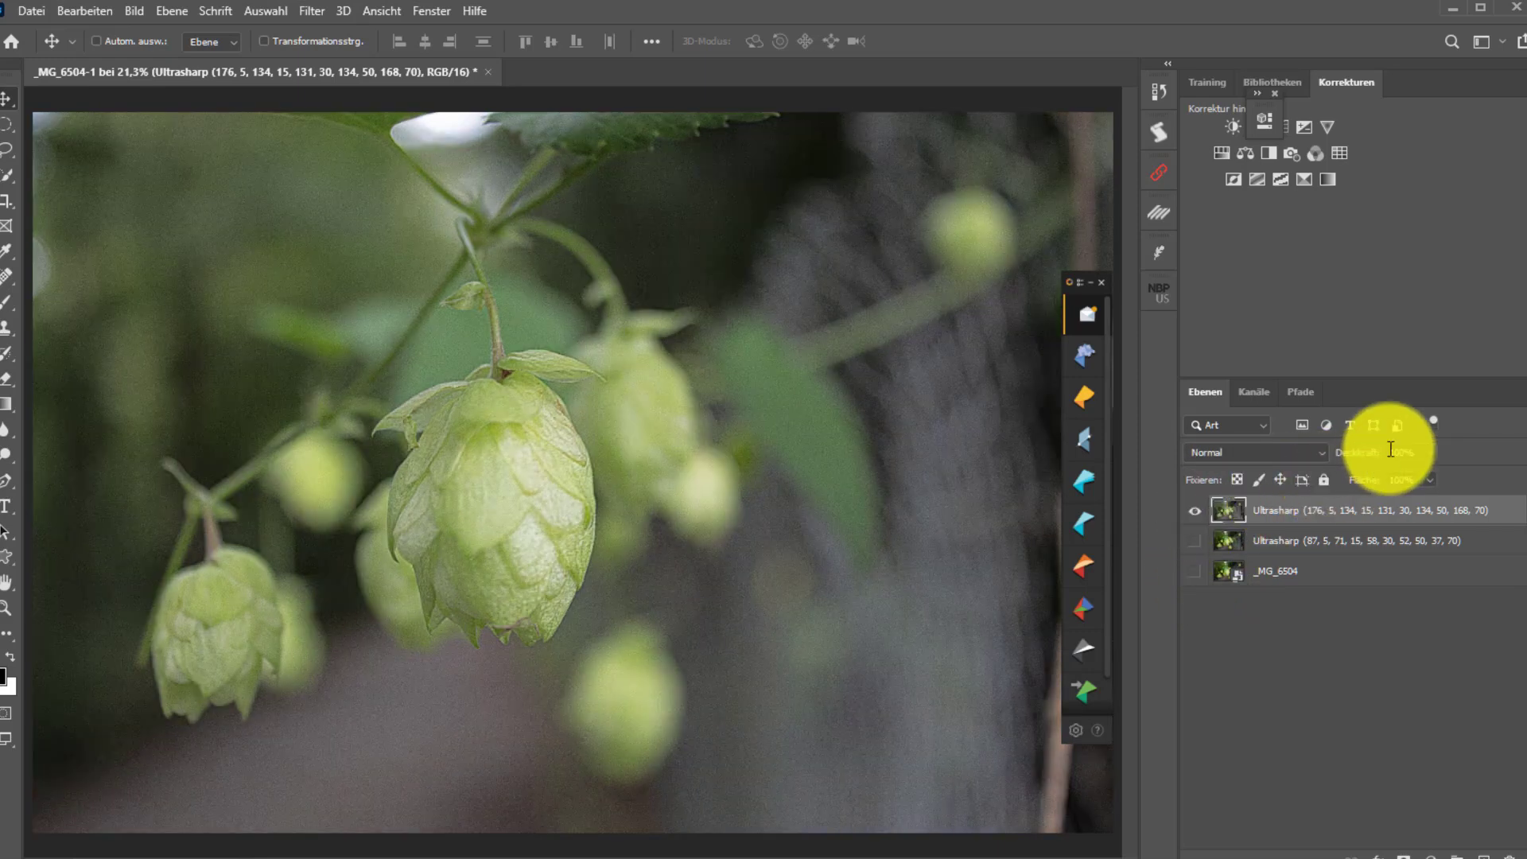
- Show the _MG_6504 photo and set the top Ultrasharp copy to Weiches Licht at 81% opacity
{"action": "key", "text": "5"}
{"action": "key", "text": "5"}
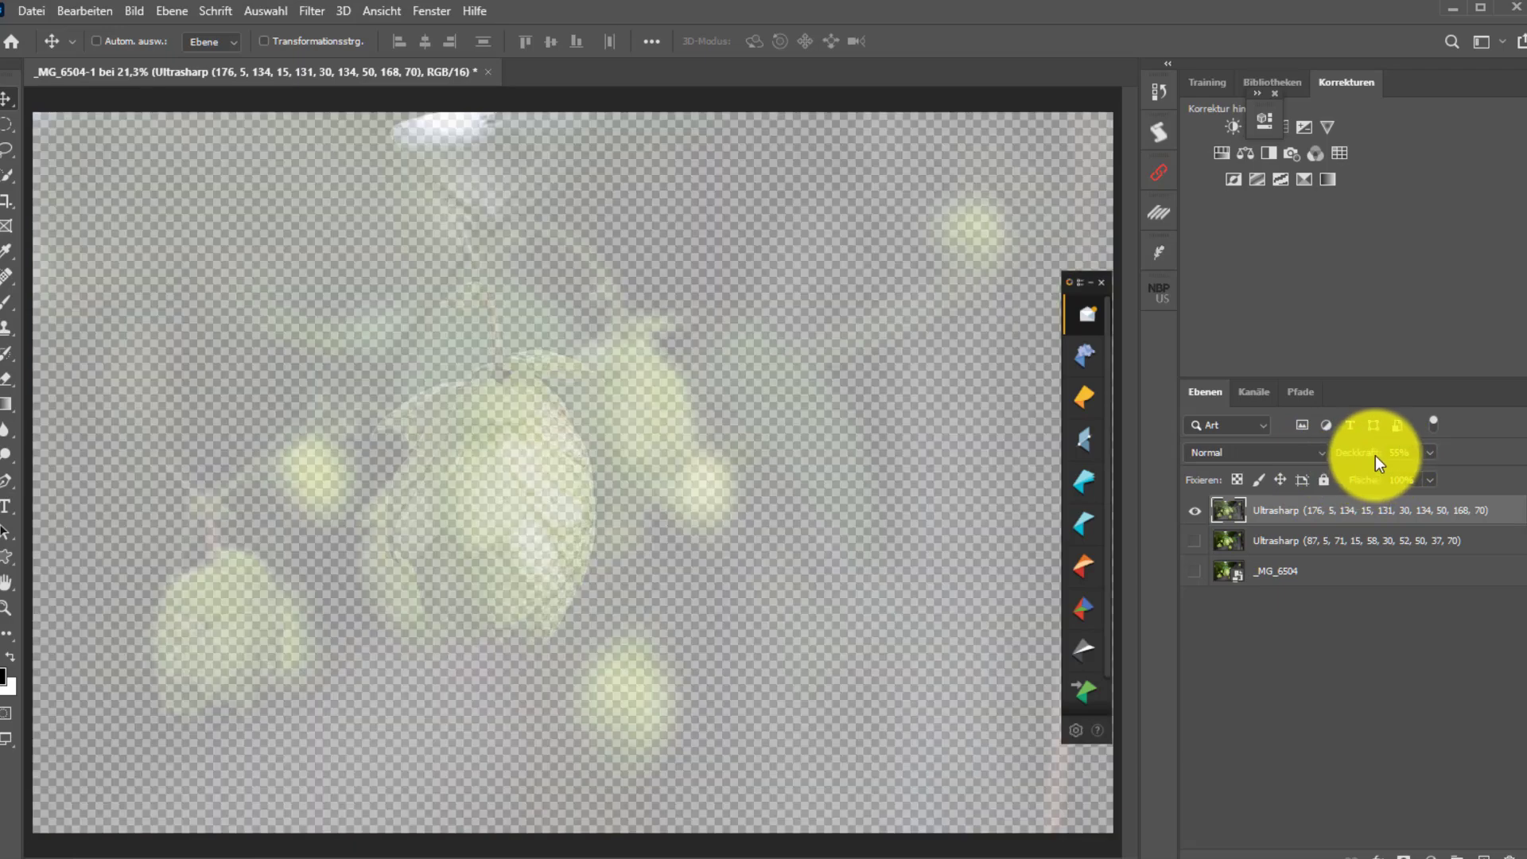
{"action": "left_click", "coordinate": [1195, 571]}
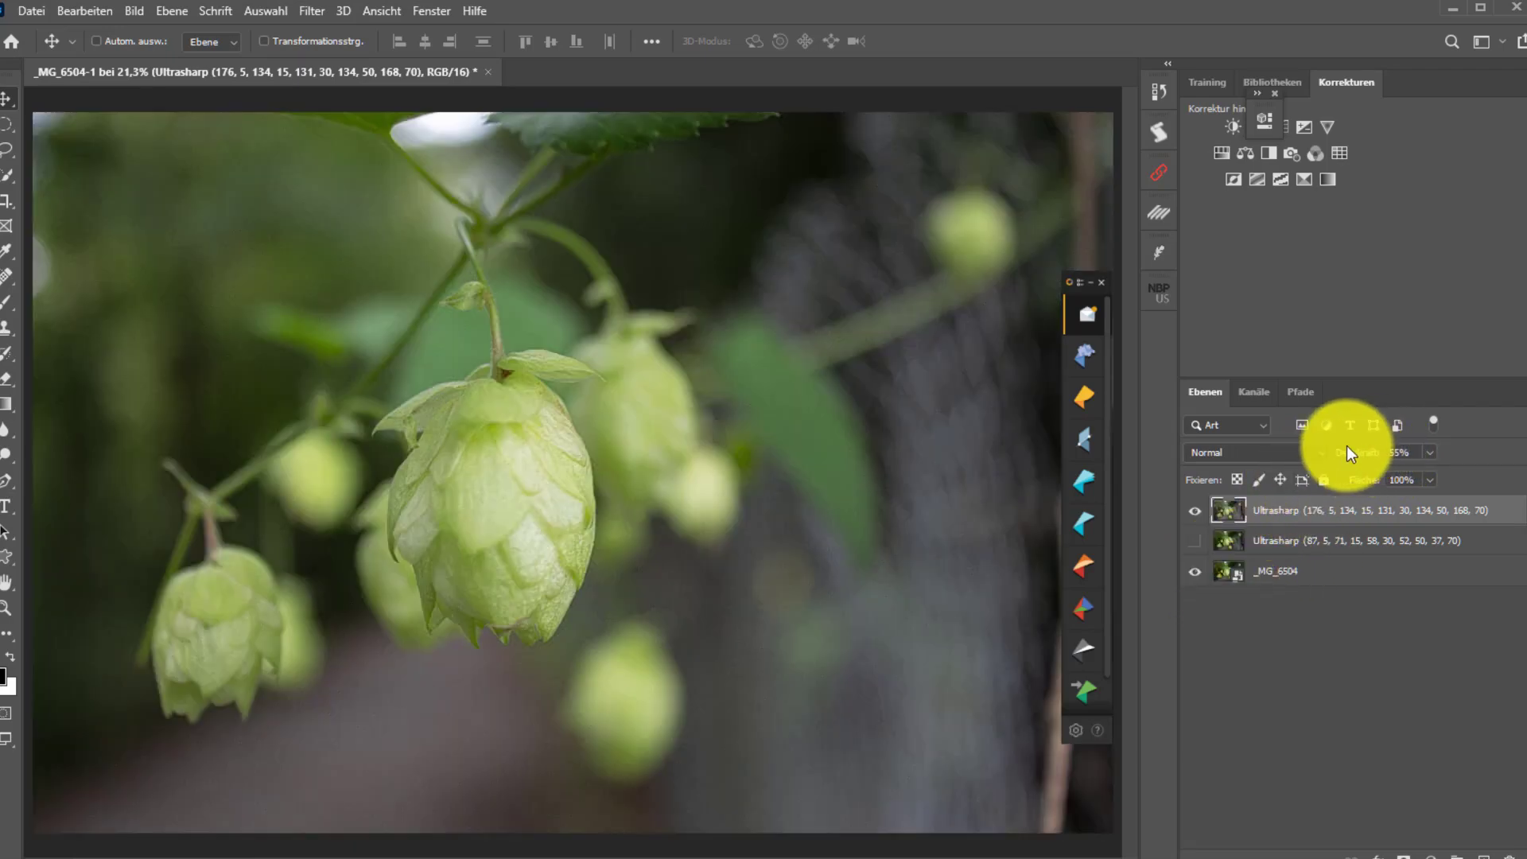
{"action": "left_click_drag", "start_coordinate": [1347, 450], "coordinate": [1352, 453]}
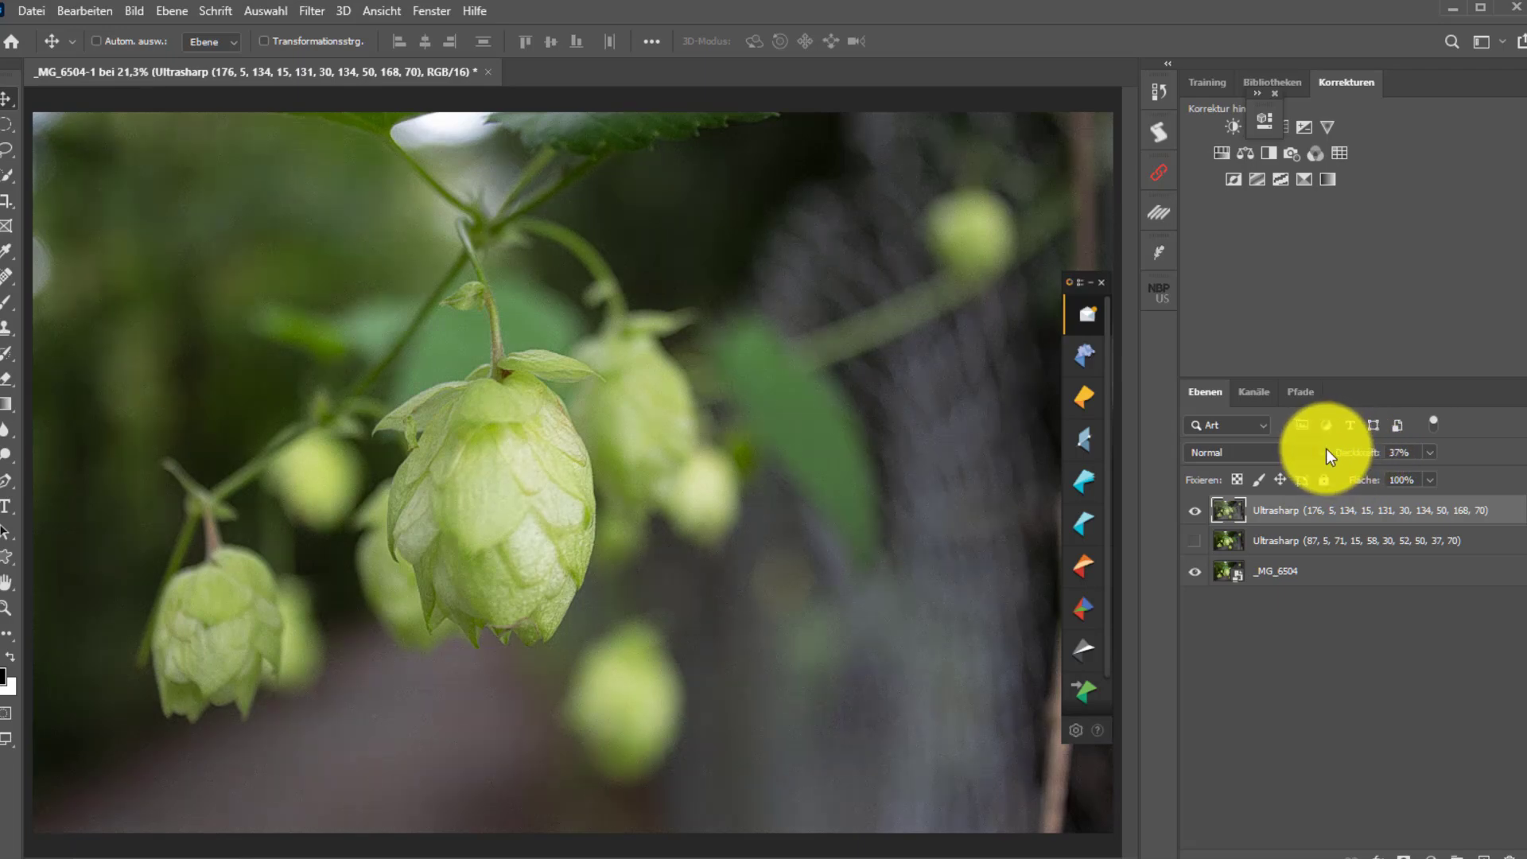
{"action": "left_click", "coordinate": [1325, 449]}
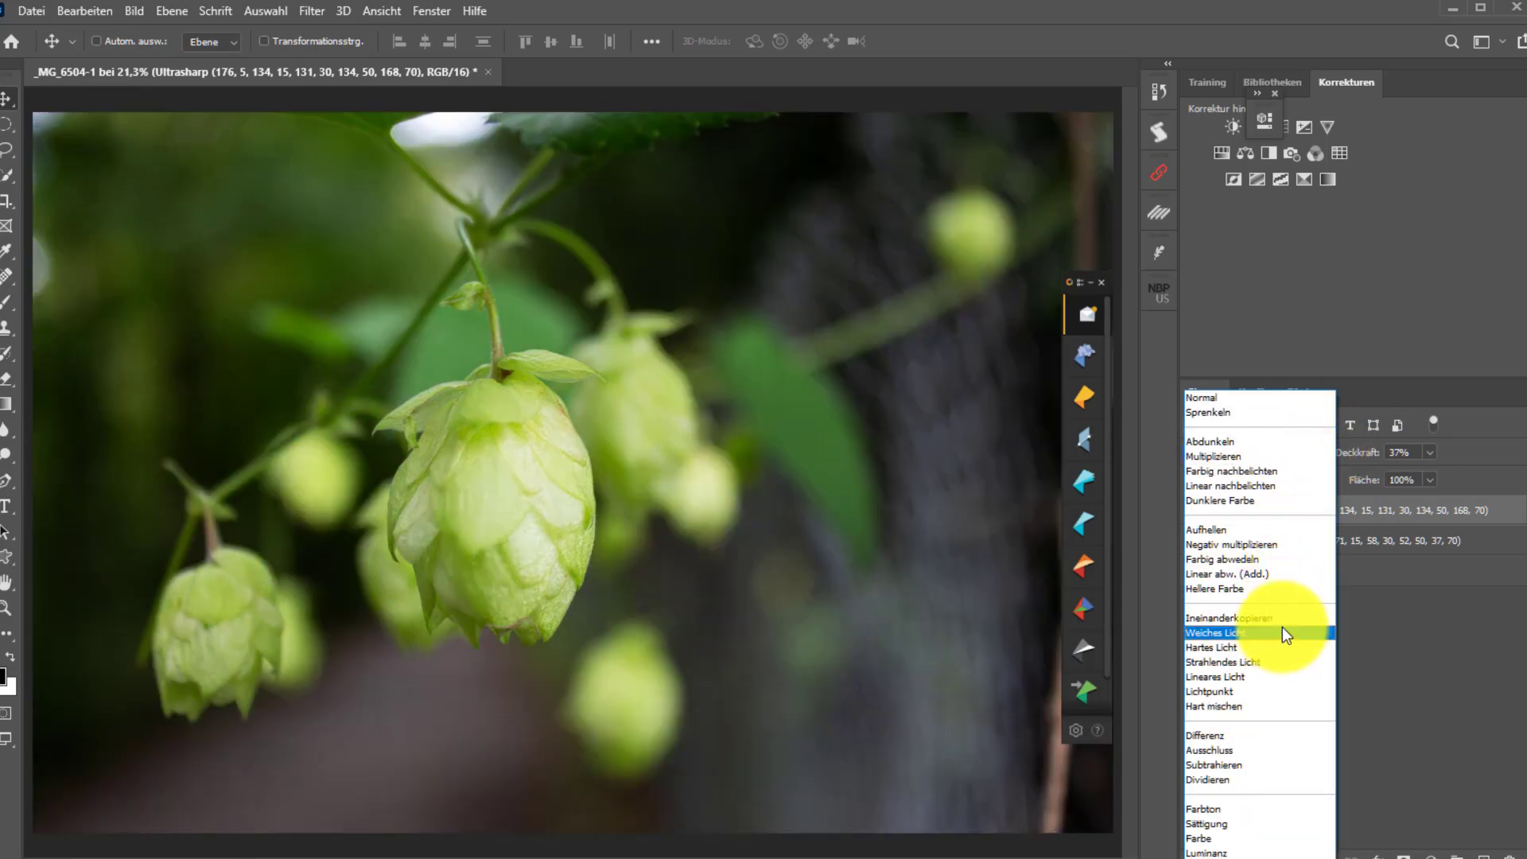
{"action": "left_click", "coordinate": [1284, 627]}
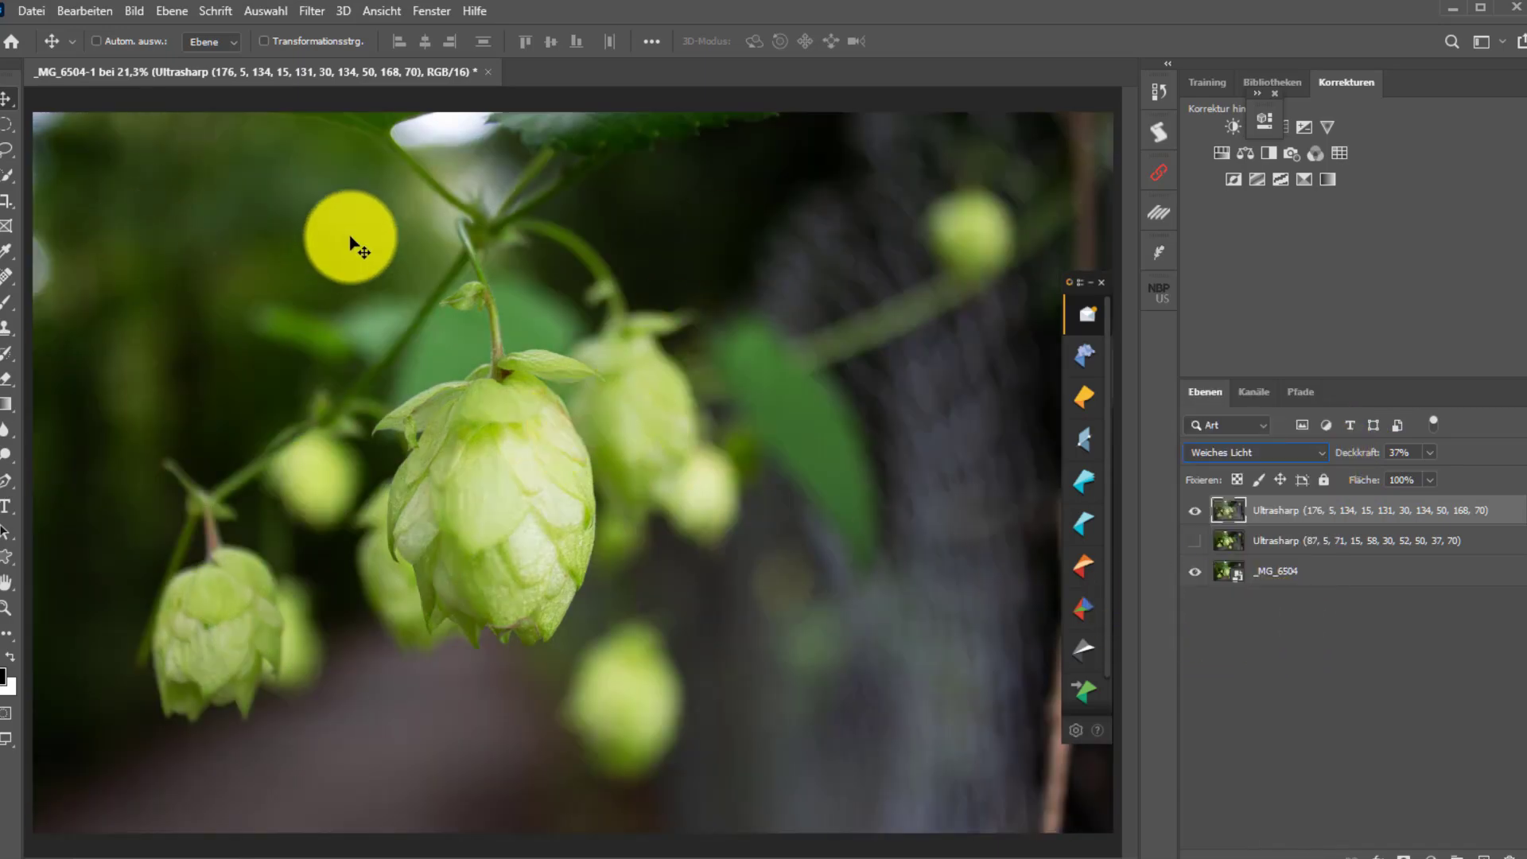
{"action": "left_click_drag", "start_coordinate": [1369, 453], "coordinate": [1365, 454]}
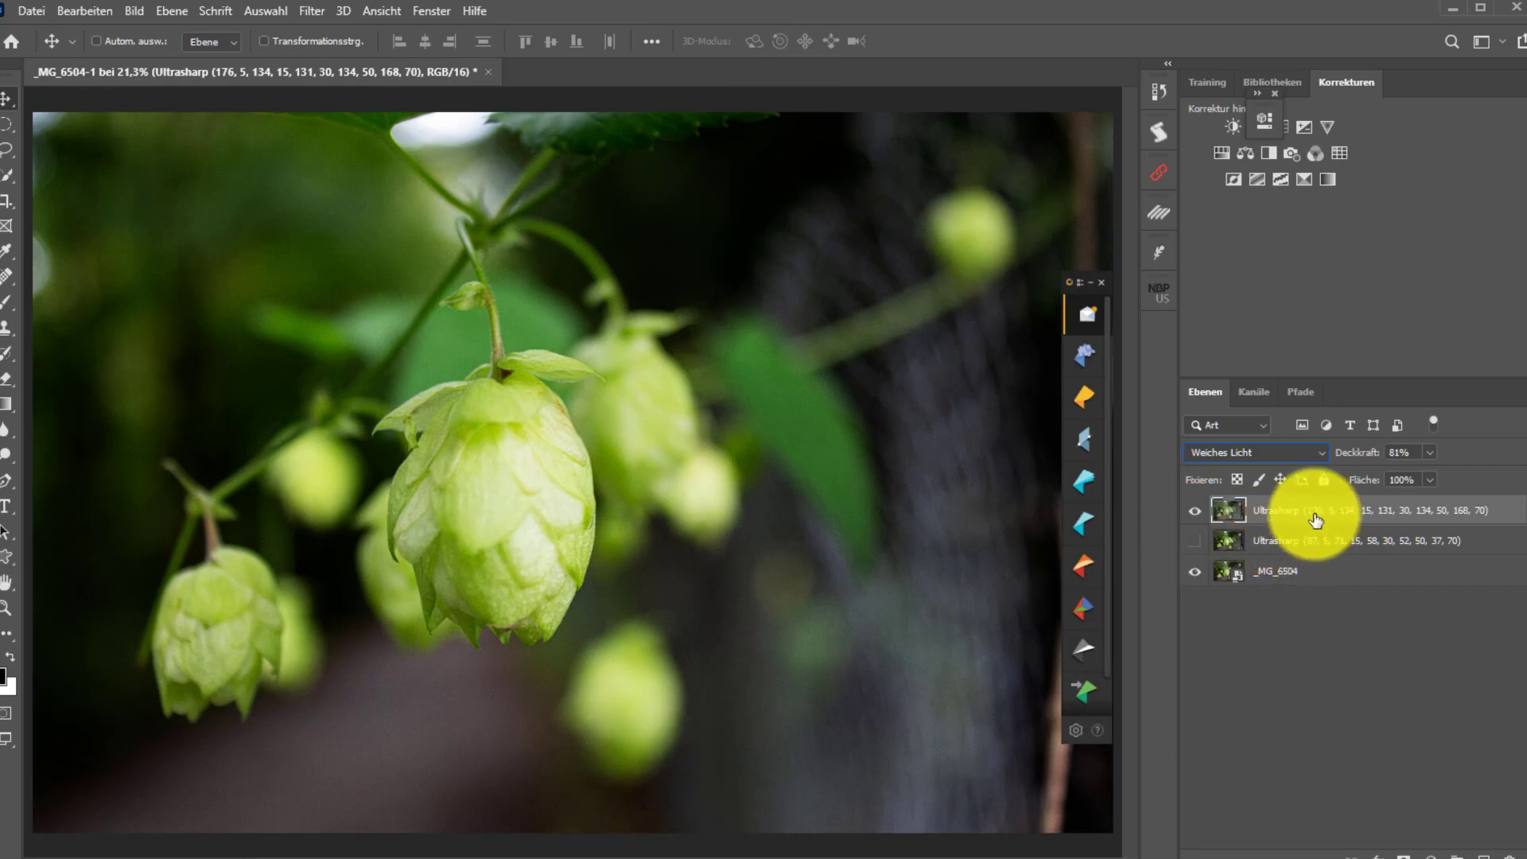
- Reopen the NBP Ultrasharp panel from the NBP US icon in the panel dock
{"action": "left_click", "coordinate": [1153, 299]}
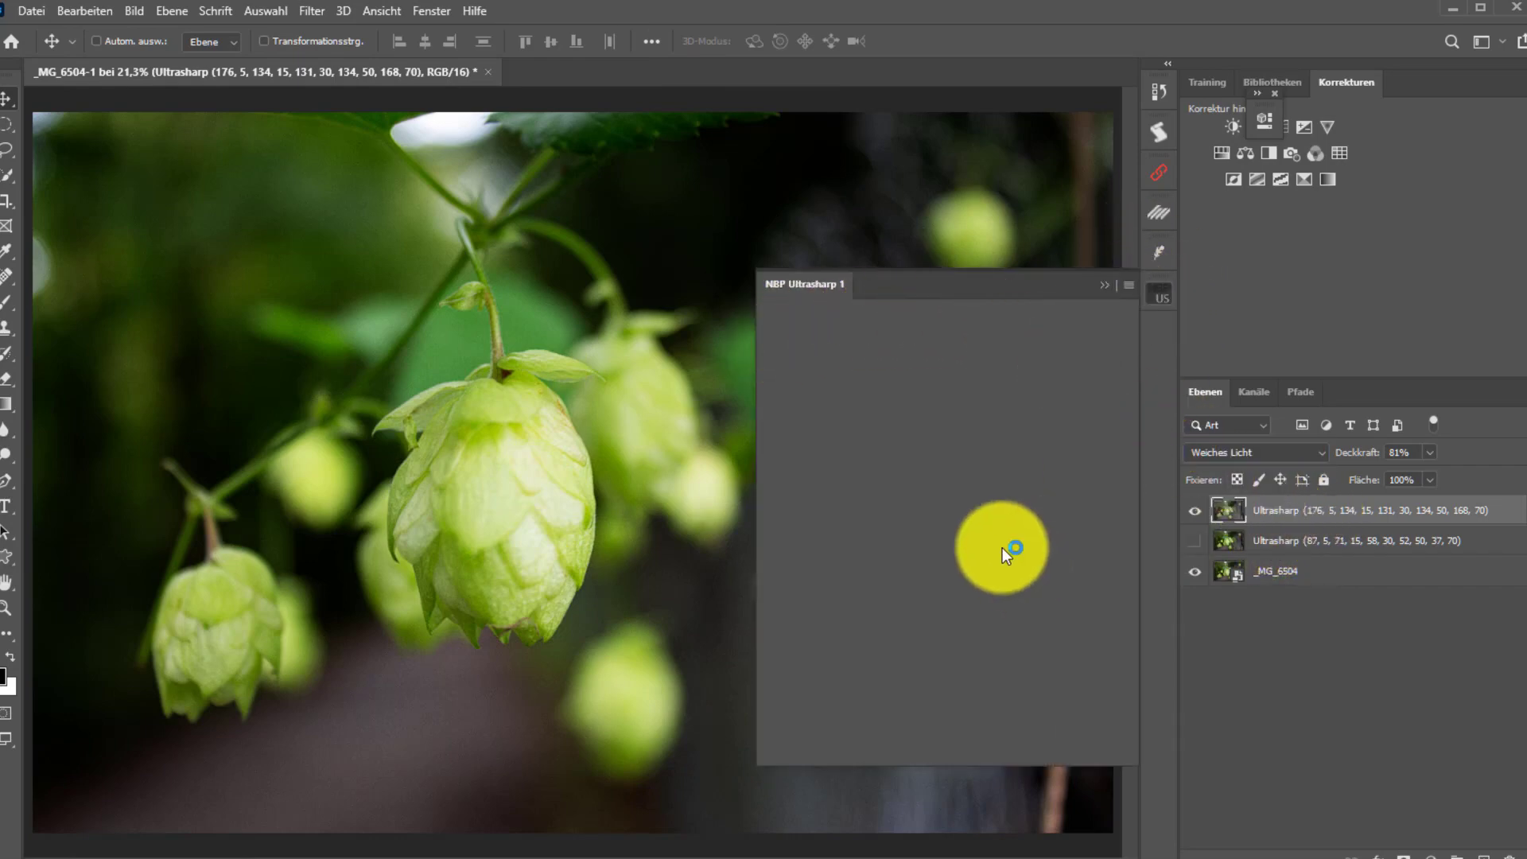